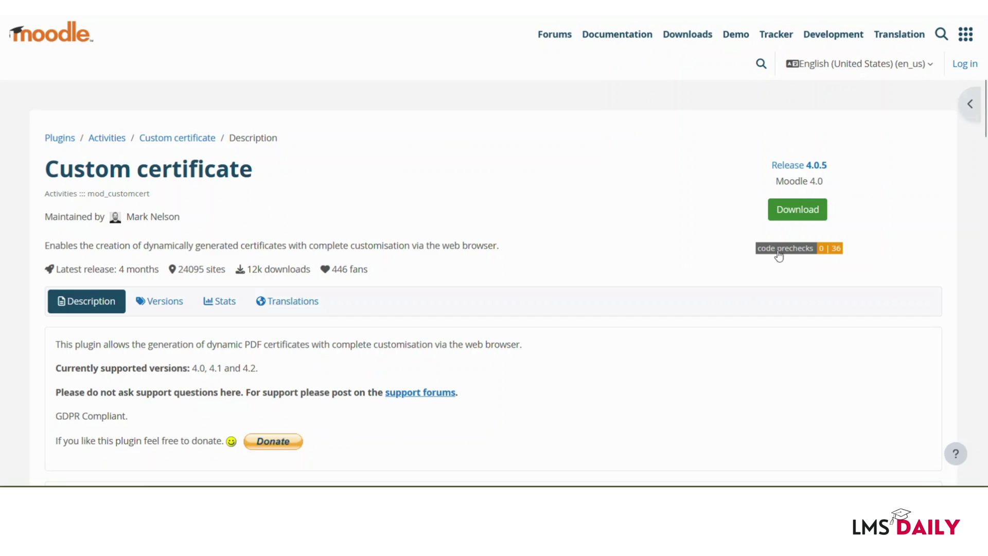
- Download release 4.0.5 of the Custom certificate plugin for Moodle 4.0
{"action": "left_click", "coordinate": [782, 214]}
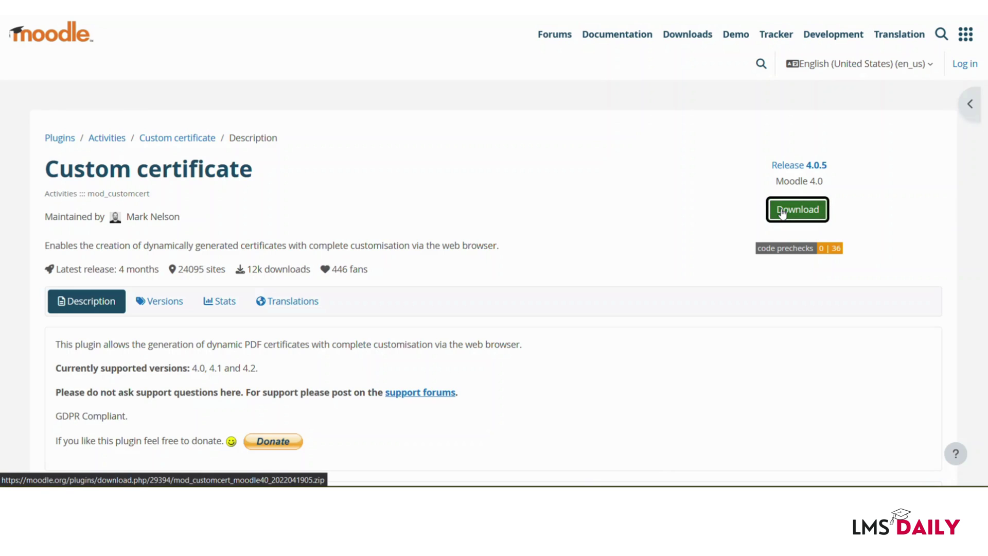
{"action": "left_click", "coordinate": [687, 191]}
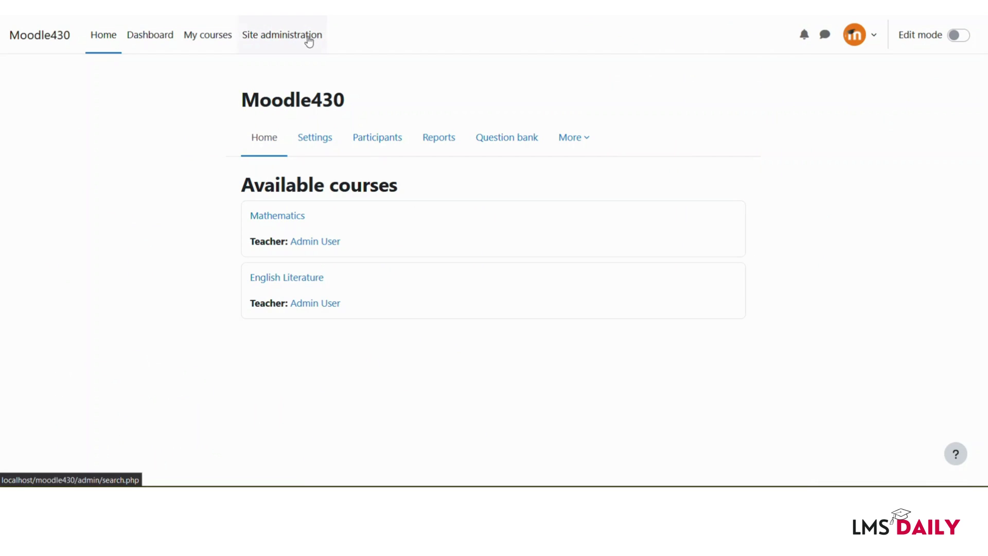
- Open the plugin installer in the Moodle430 site's administration
{"action": "left_click", "coordinate": [308, 40]}
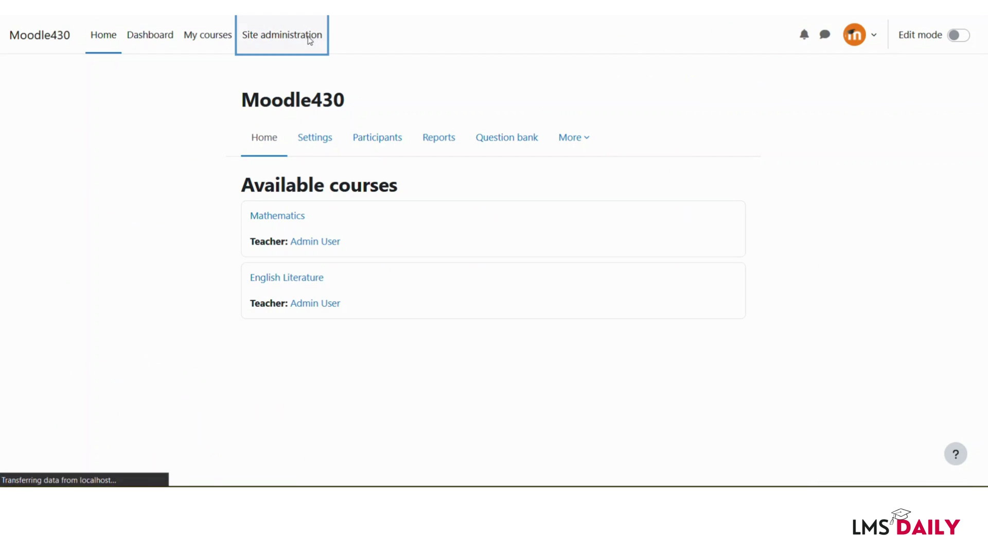
{"action": "left_click", "coordinate": [282, 137]}
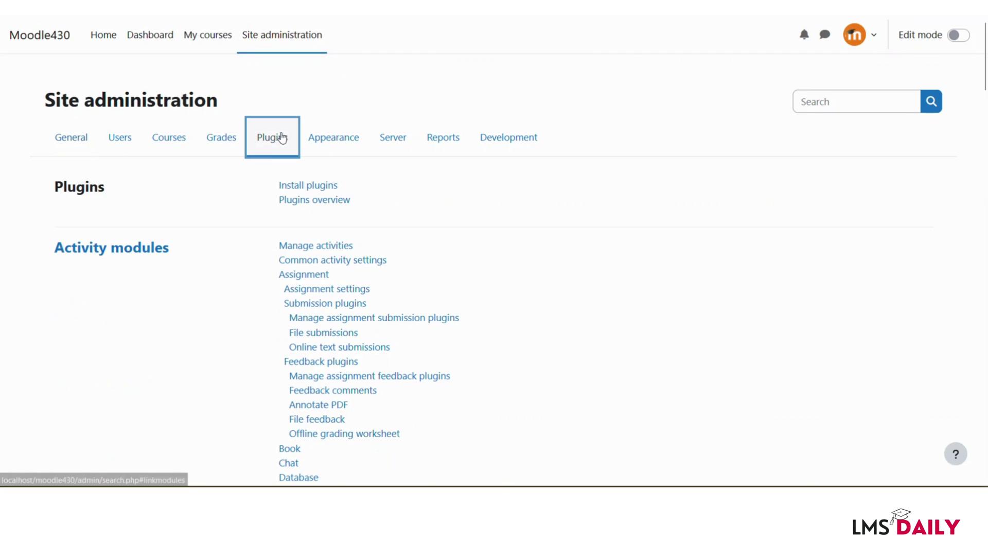
{"action": "left_click", "coordinate": [289, 190]}
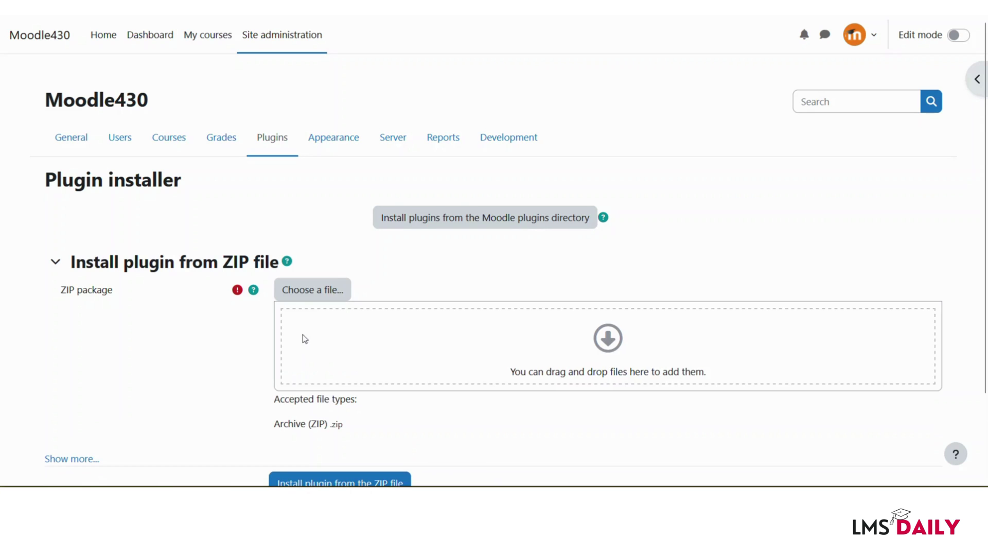
{"action": "left_click", "coordinate": [299, 289]}
{"action": "left_click", "coordinate": [341, 209]}
{"action": "left_click", "coordinate": [400, 203]}
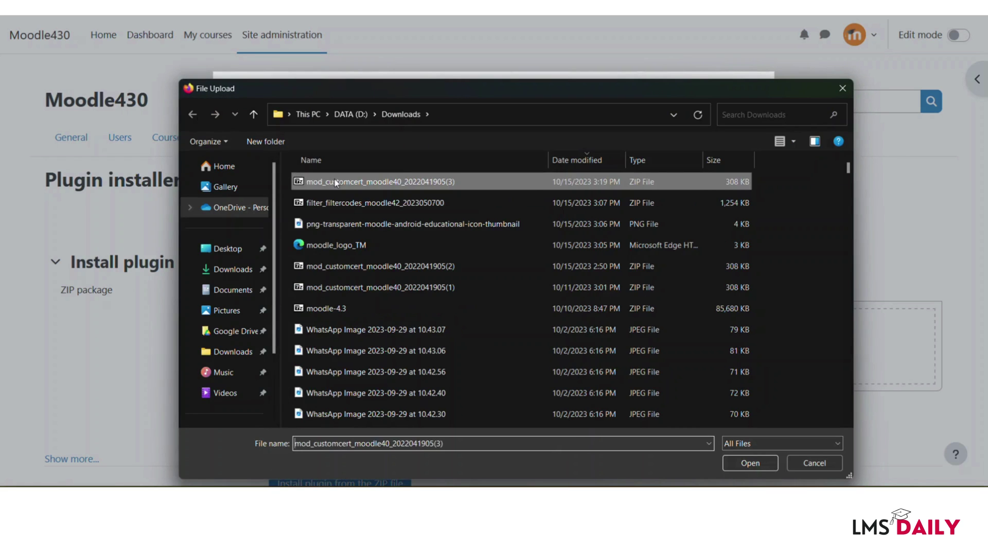
{"action": "double_click", "coordinate": [334, 181]}
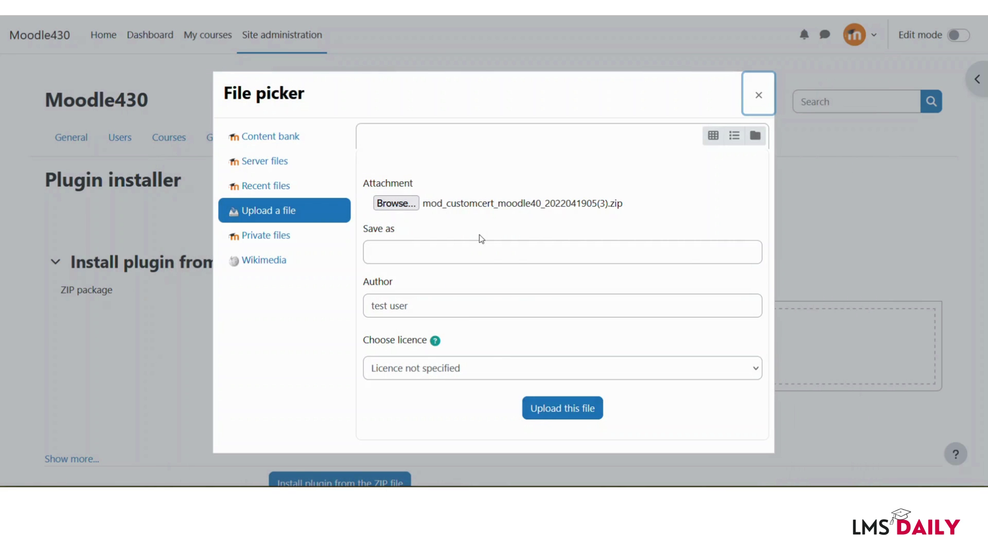
{"action": "left_click", "coordinate": [543, 410]}
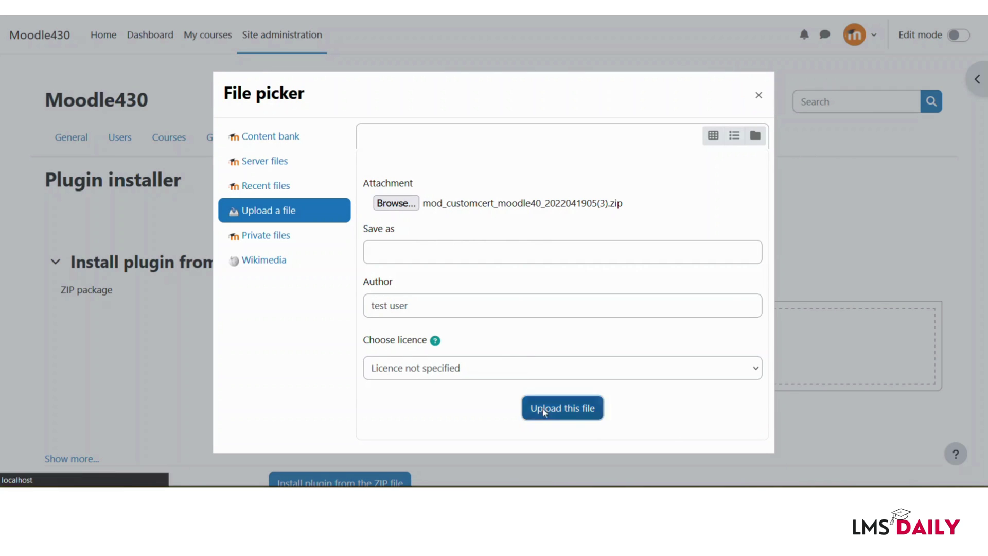
- Install the plugin from the uploaded ZIP file and continue past the validation and server environment checks
{"action": "scroll", "coordinate": [415, 396], "scroll_direction": "down", "scroll_amount": 2}
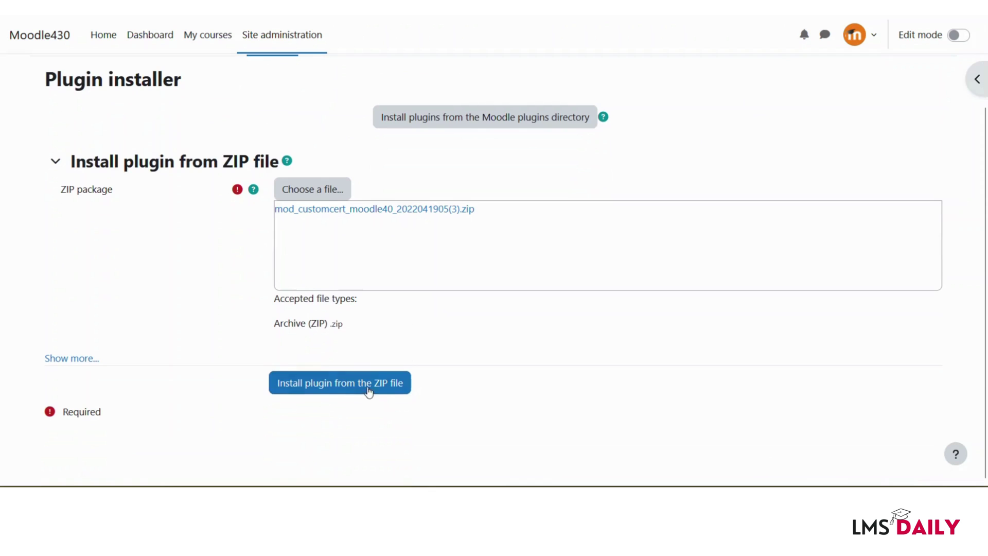
{"action": "left_click", "coordinate": [353, 383]}
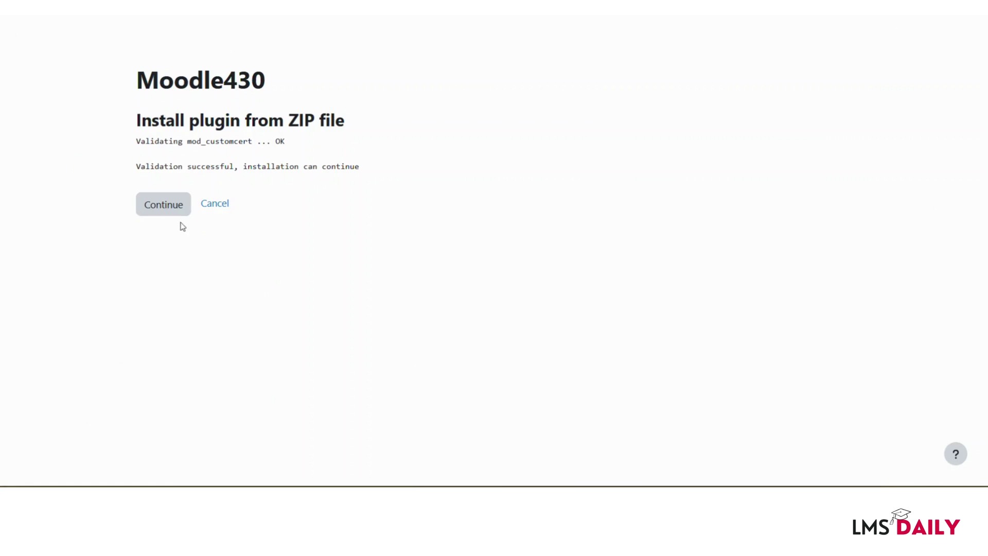
{"action": "left_click", "coordinate": [157, 213]}
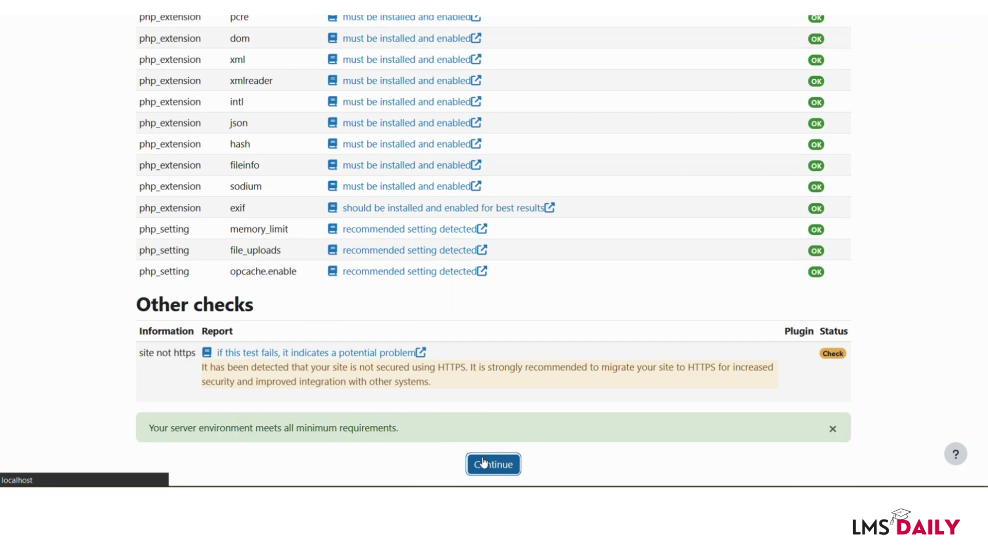
{"action": "left_click", "coordinate": [484, 463]}
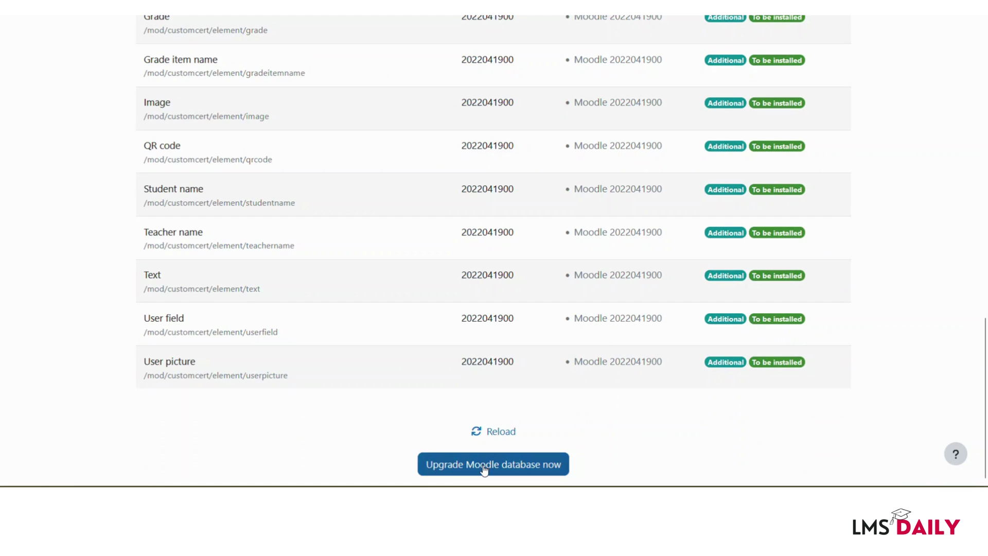
- Upgrade the Moodle database for the new plugin and save its new Custom certificate settings with the defaults
{"action": "left_click", "coordinate": [484, 465]}
{"action": "scroll", "coordinate": [422, 335], "scroll_direction": "up", "scroll_amount": 4}
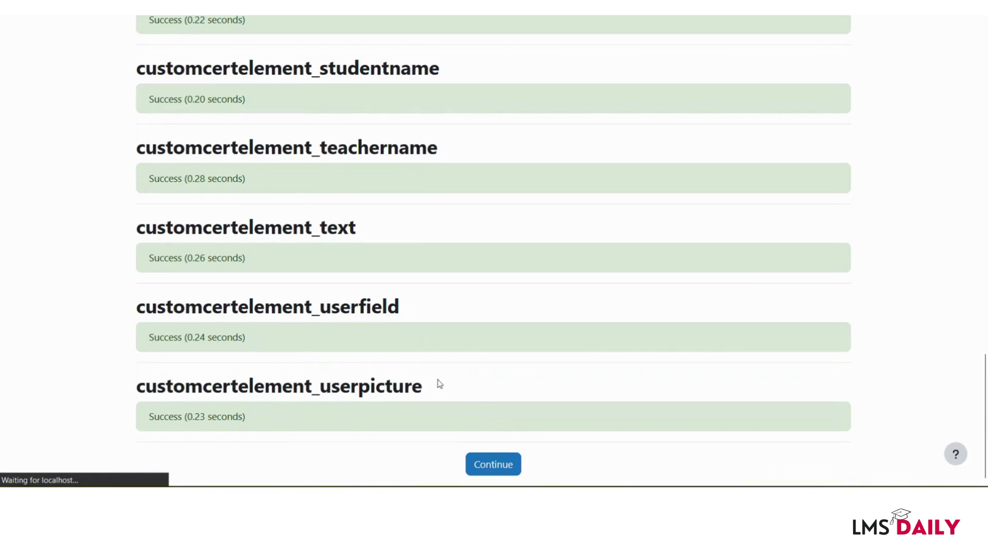
{"action": "left_click", "coordinate": [494, 464]}
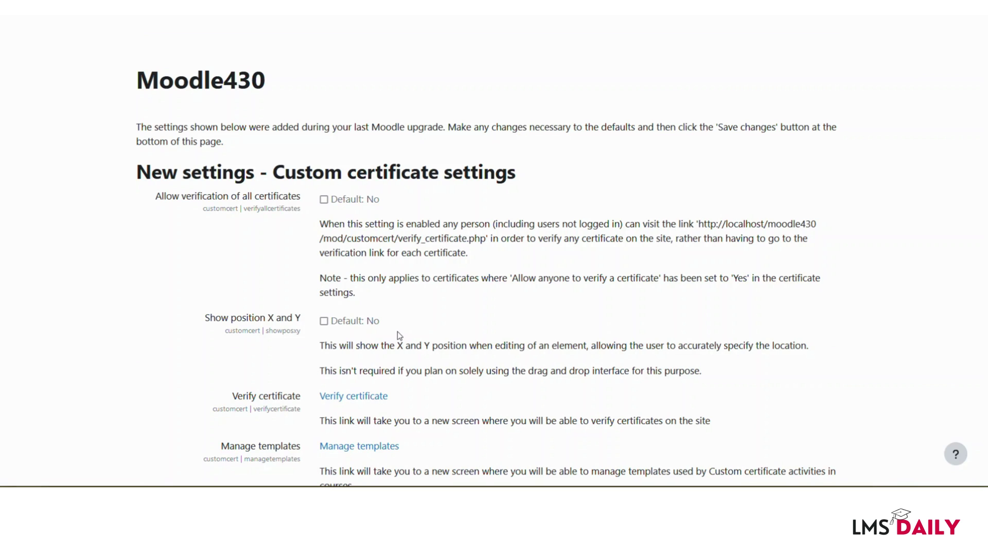
{"action": "scroll", "coordinate": [399, 335], "scroll_direction": "down", "scroll_amount": 15}
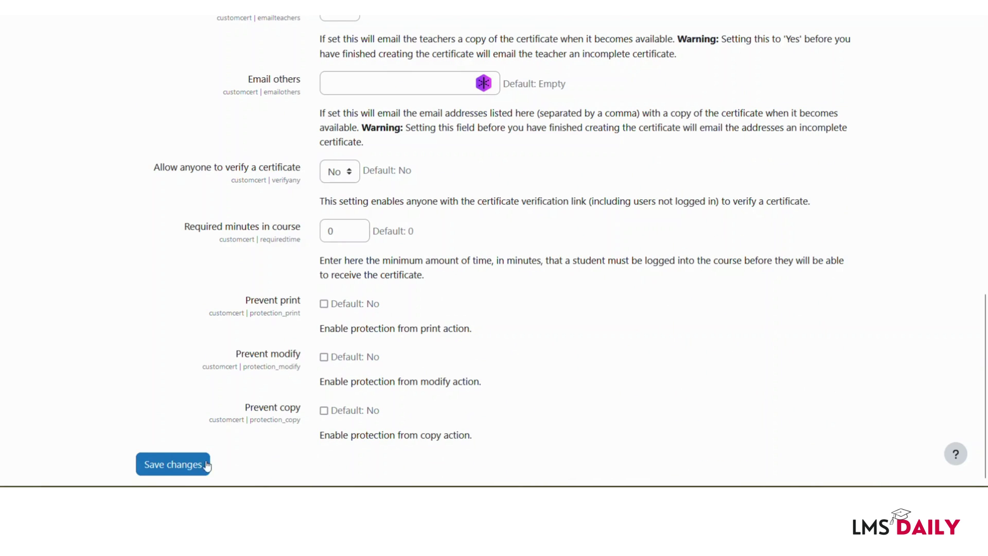
{"action": "left_click", "coordinate": [171, 466]}
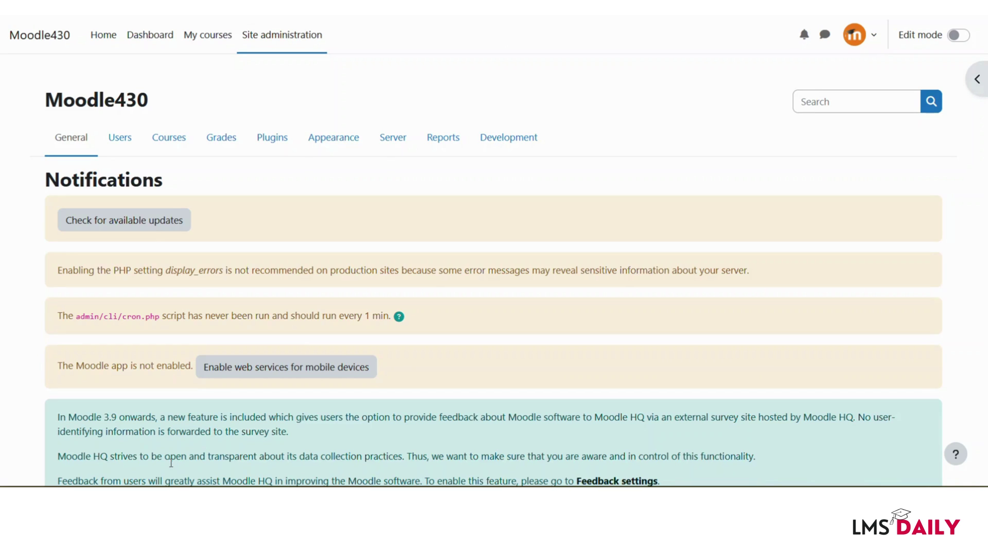
- Open the Custom certificate settings page among the activity module plugins
{"action": "left_click", "coordinate": [267, 148]}
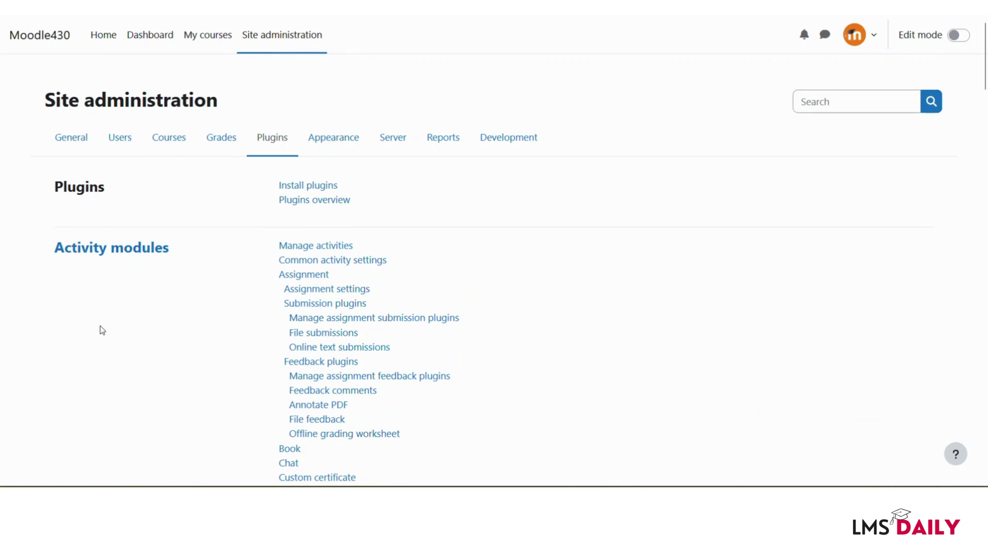
{"action": "scroll", "coordinate": [100, 331], "scroll_direction": "down", "scroll_amount": 5}
{"action": "scroll", "coordinate": [100, 330], "scroll_direction": "up", "scroll_amount": 1}
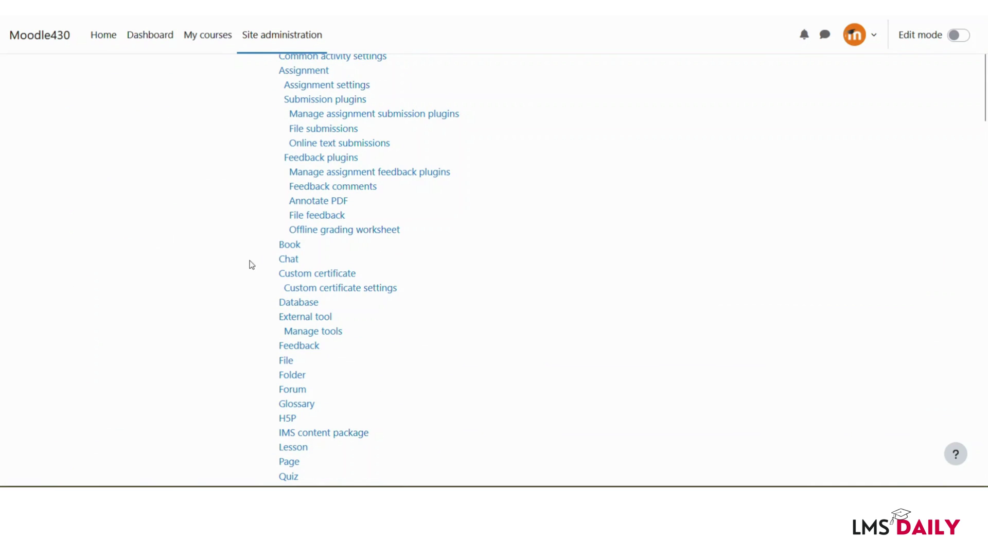
{"action": "left_click", "coordinate": [318, 291]}
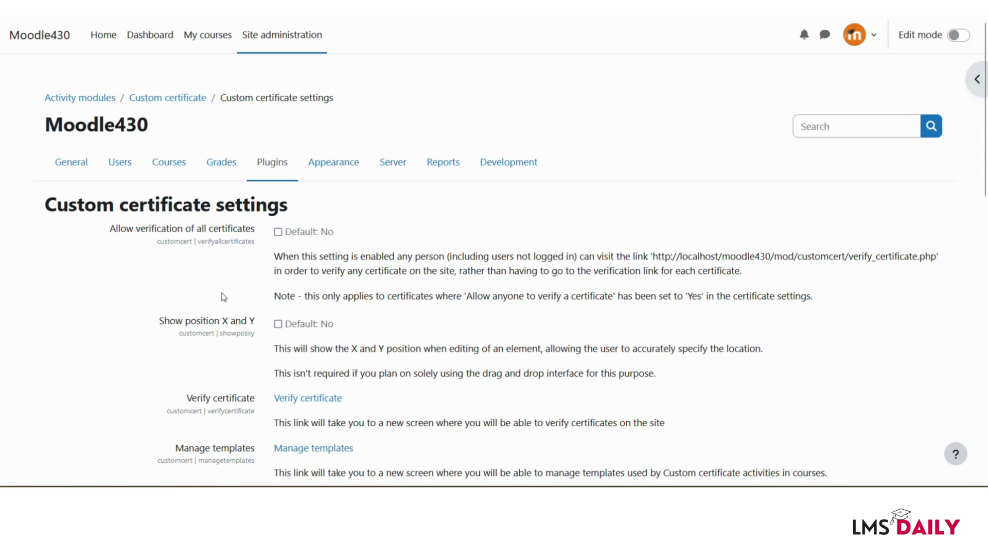
- Examine the Custom certificate settings, including the verification link described under Allow verification of all certificates
{"action": "scroll", "coordinate": [224, 297], "scroll_direction": "down", "scroll_amount": 12}
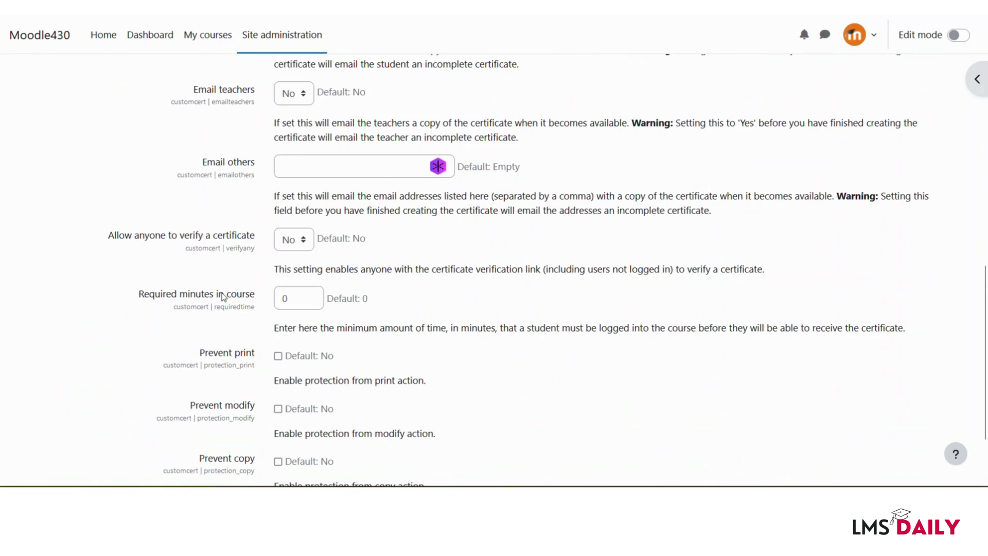
{"action": "scroll", "coordinate": [224, 297], "scroll_direction": "down", "scroll_amount": 3}
{"action": "scroll", "coordinate": [224, 297], "scroll_direction": "up", "scroll_amount": 15}
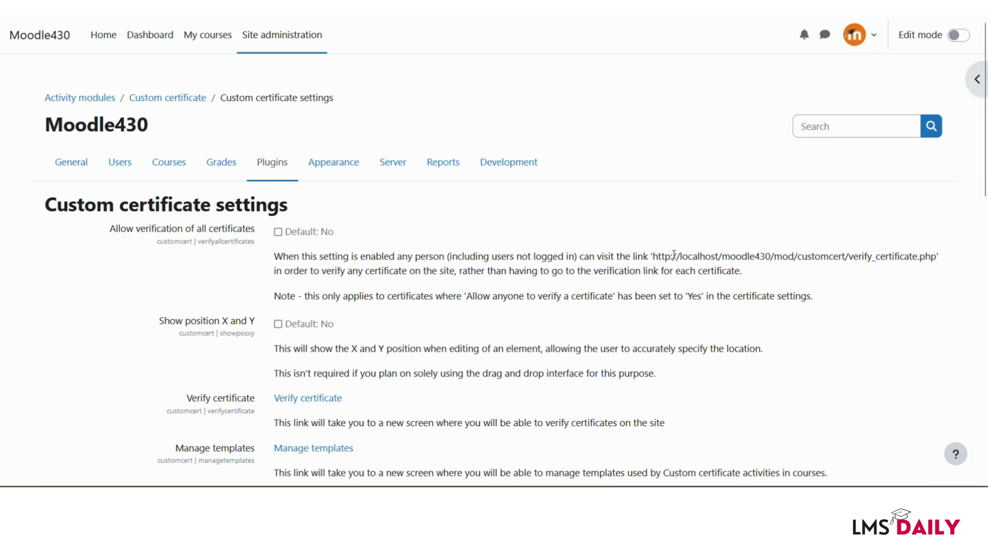
{"action": "left_click_drag", "start_coordinate": [653, 256], "coordinate": [873, 257]}
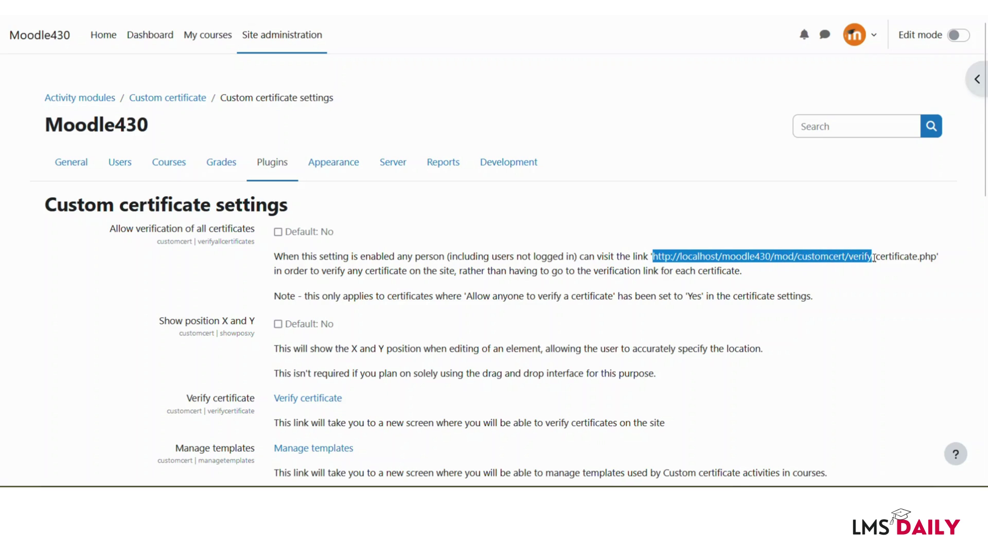
{"action": "left_click", "coordinate": [566, 272]}
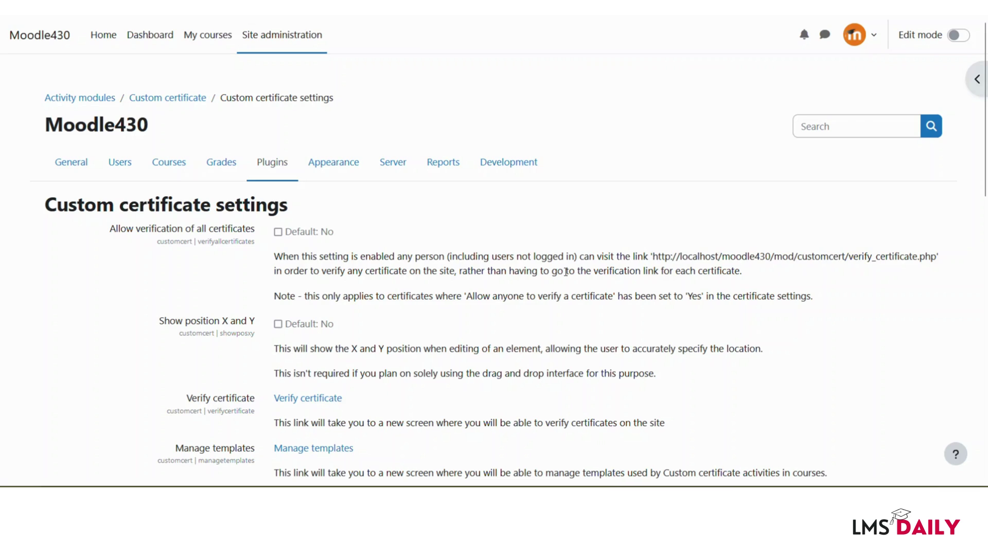
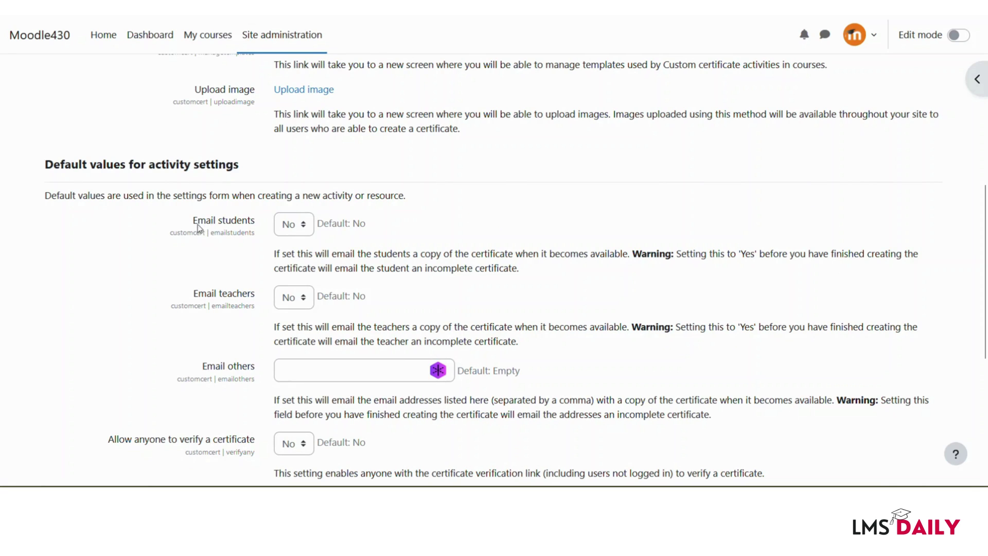
- Set the Email students default to Yes and check the choices for Email teachers without changing them
{"action": "left_click", "coordinate": [295, 227]}
{"action": "left_click", "coordinate": [286, 268]}
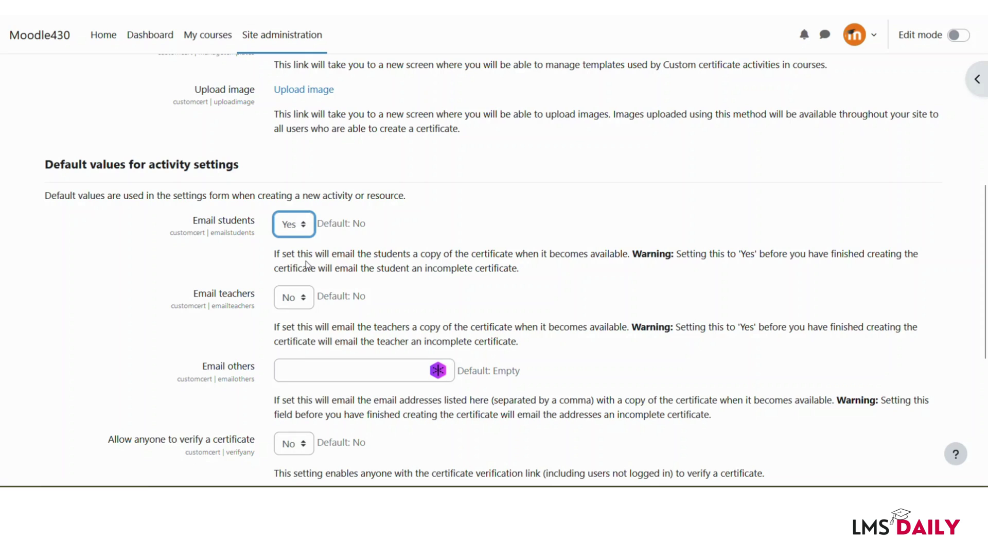
{"action": "left_click", "coordinate": [306, 264]}
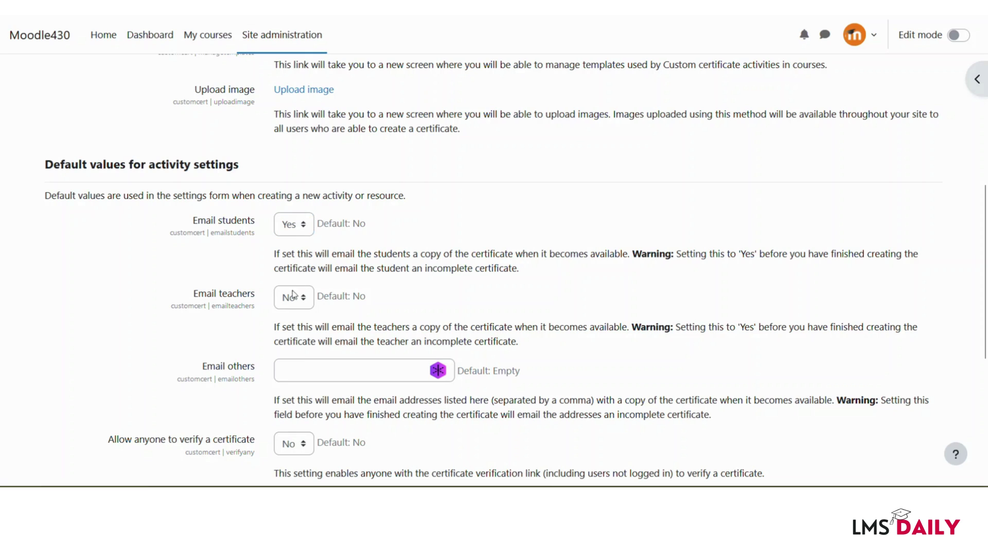
{"action": "left_click", "coordinate": [291, 303]}
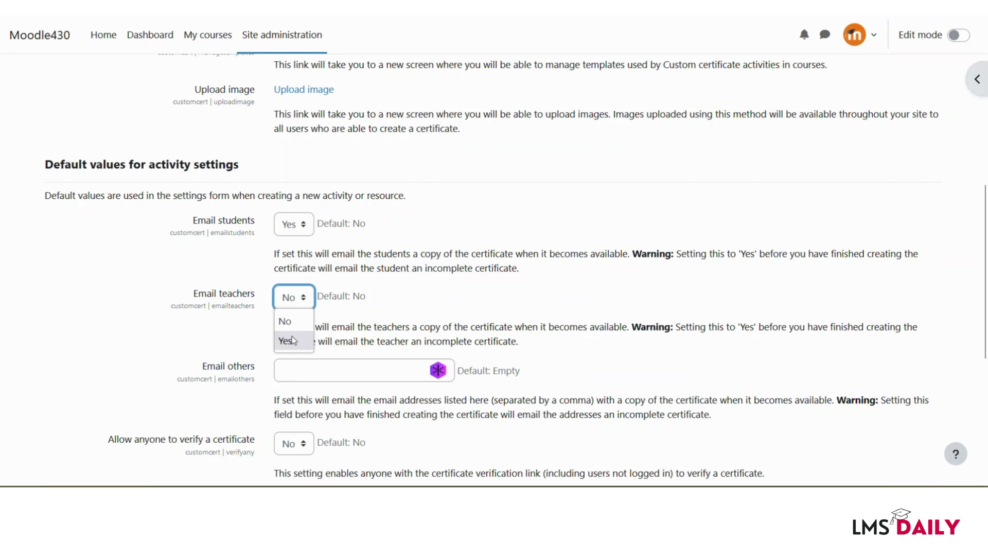
{"action": "left_click", "coordinate": [353, 295]}
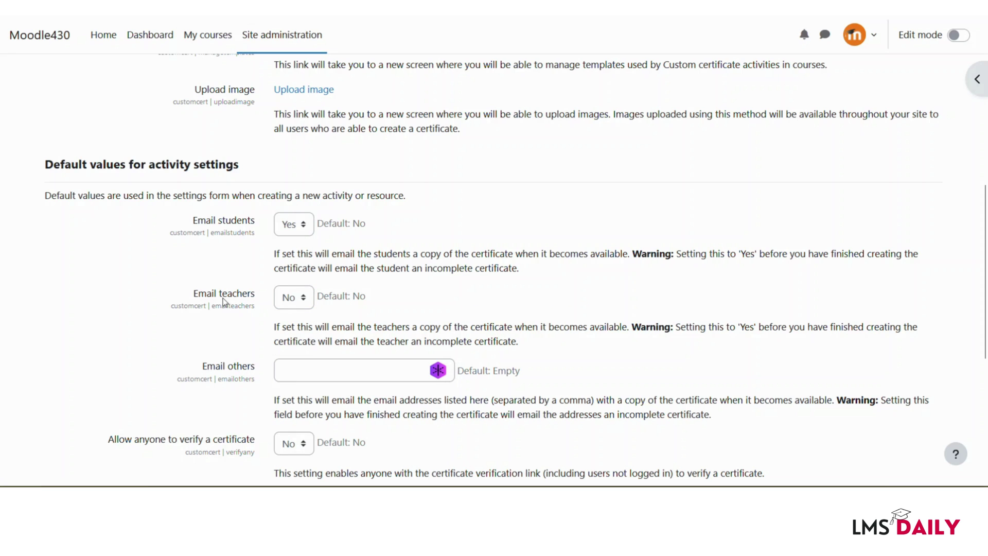
- Set the default for Allow anyone to verify a certificate to Yes
{"action": "scroll", "coordinate": [247, 299], "scroll_direction": "down", "scroll_amount": 4}
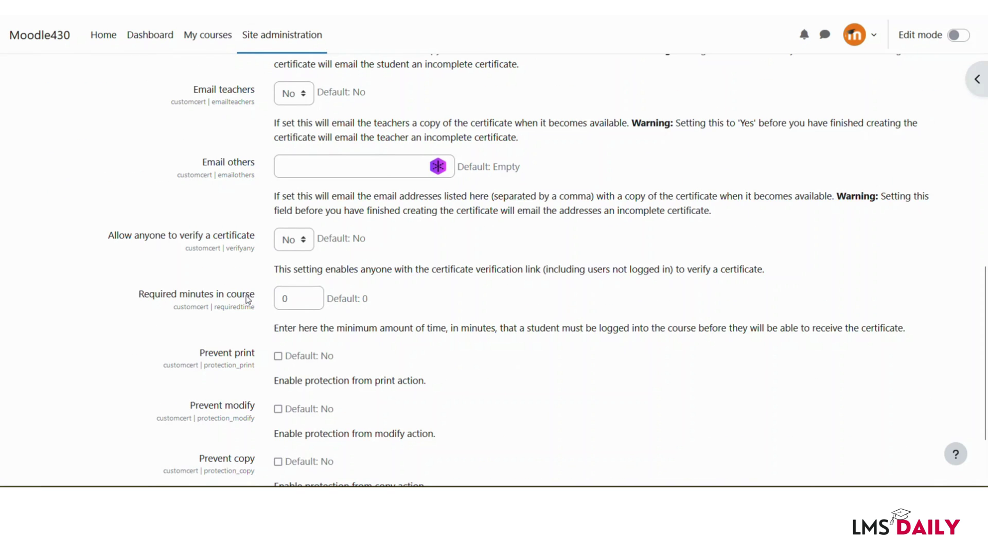
{"action": "left_click", "coordinate": [302, 165]}
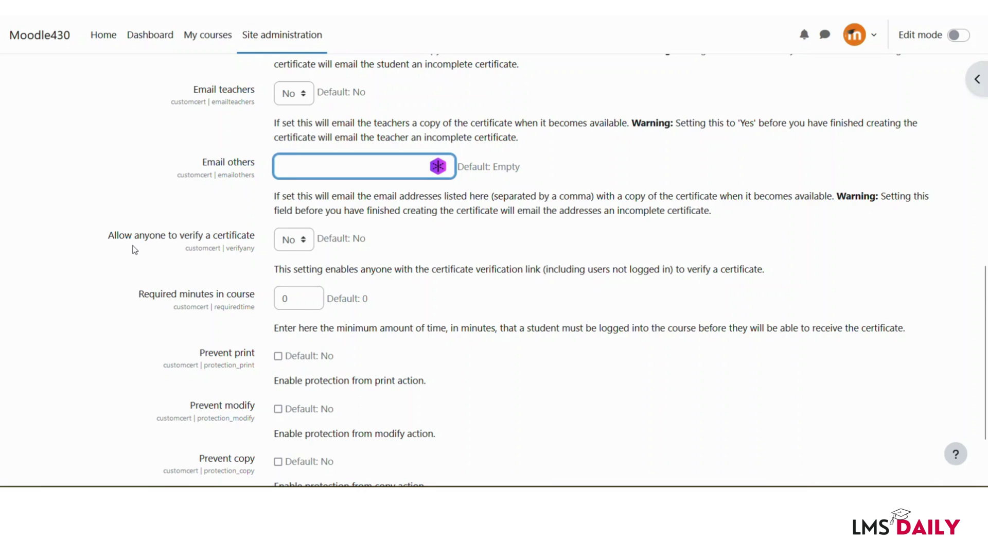
{"action": "left_click", "coordinate": [291, 239]}
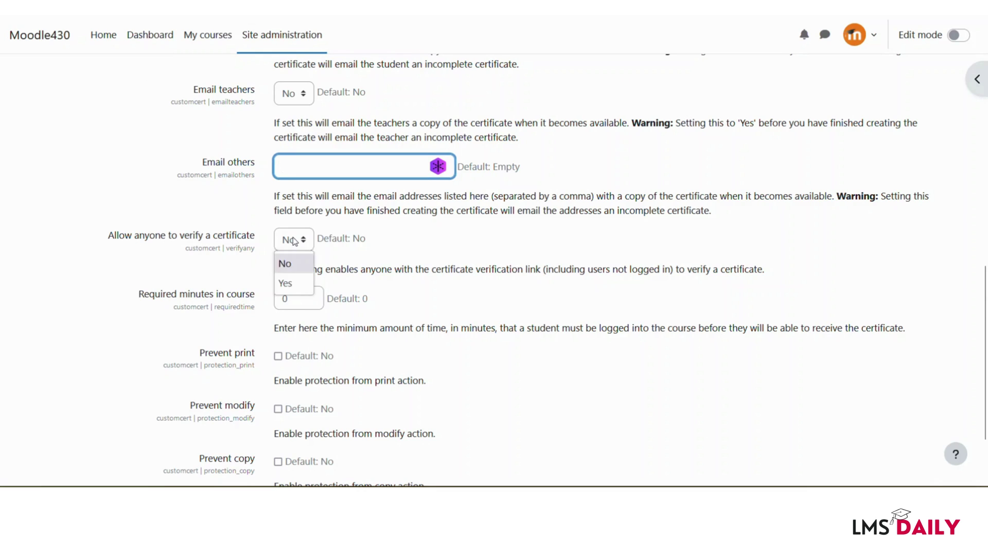
{"action": "left_click", "coordinate": [284, 283]}
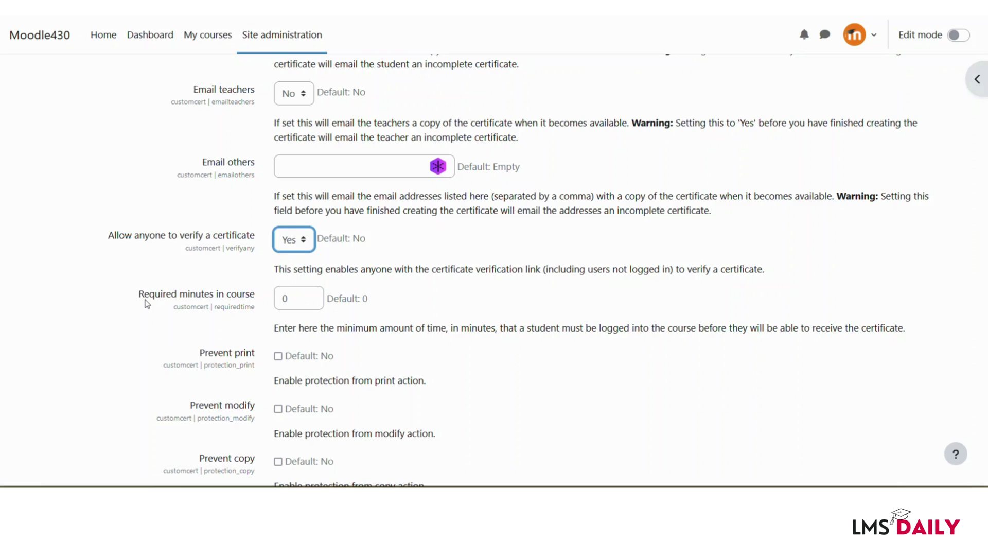
- Enable the Prevent copy protection in the default activity settings
{"action": "double_click", "coordinate": [288, 301]}
{"action": "scroll", "coordinate": [218, 317], "scroll_direction": "down", "scroll_amount": 1}
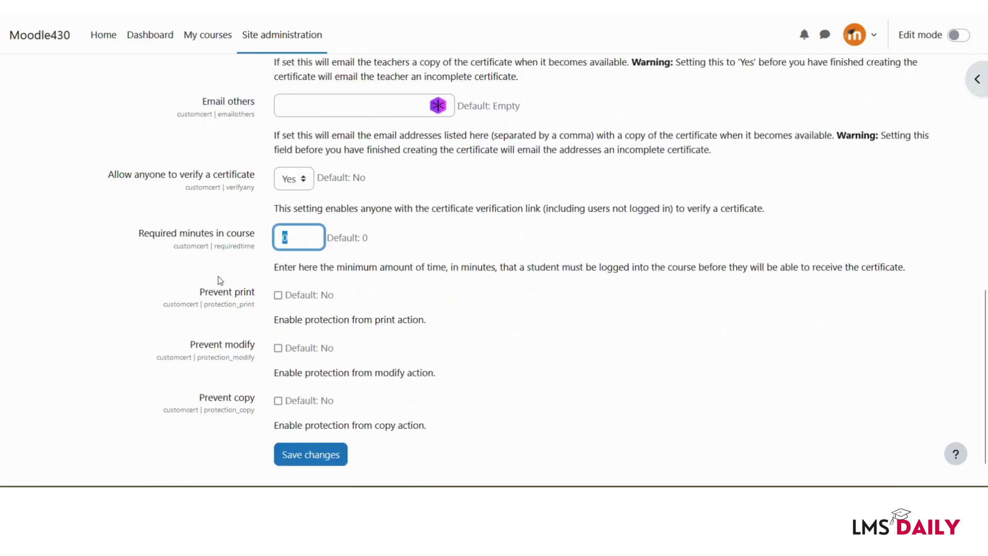
{"action": "scroll", "coordinate": [220, 281], "scroll_direction": "down", "scroll_amount": 1}
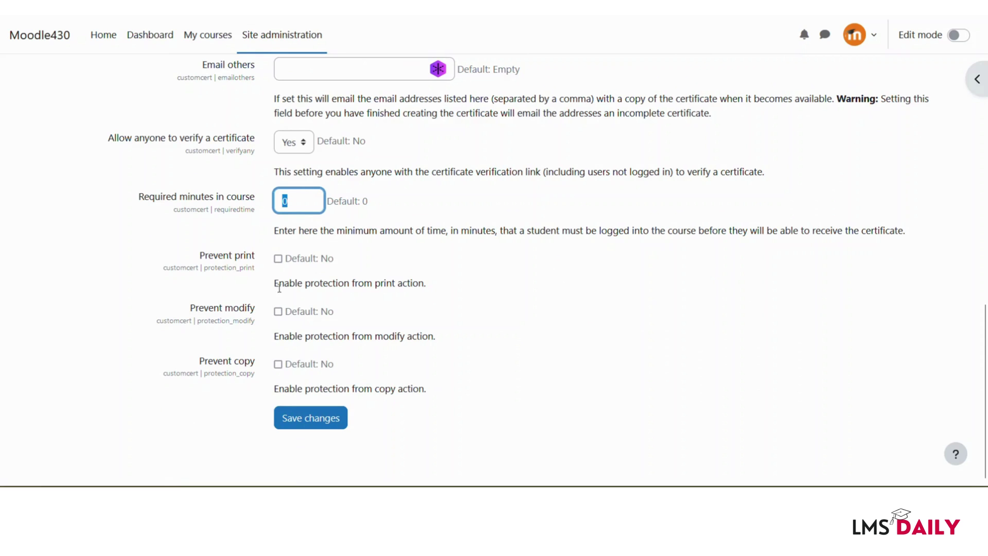
{"action": "left_click", "coordinate": [279, 365]}
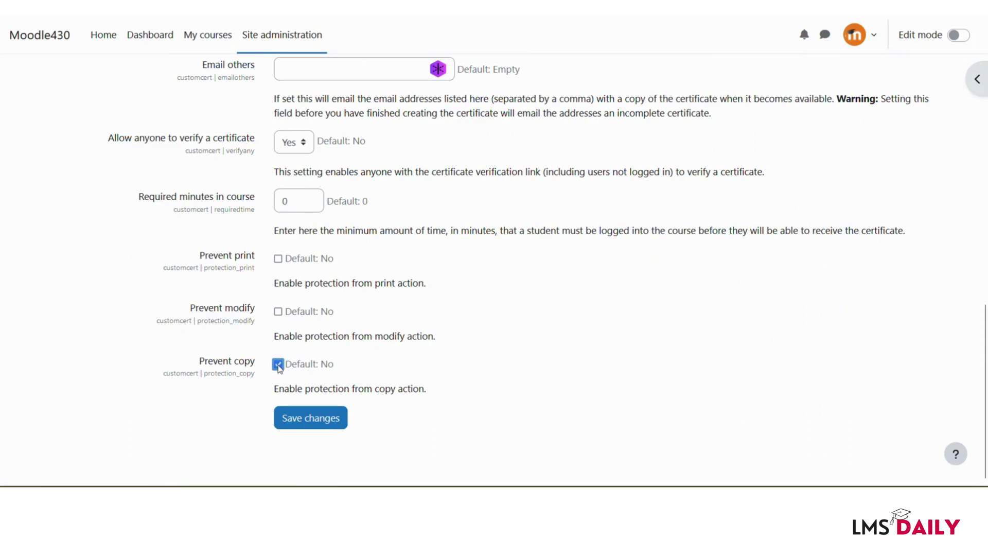
- Turn off the Prevent copy protection again and save the Custom certificate settings
{"action": "left_click", "coordinate": [278, 365]}
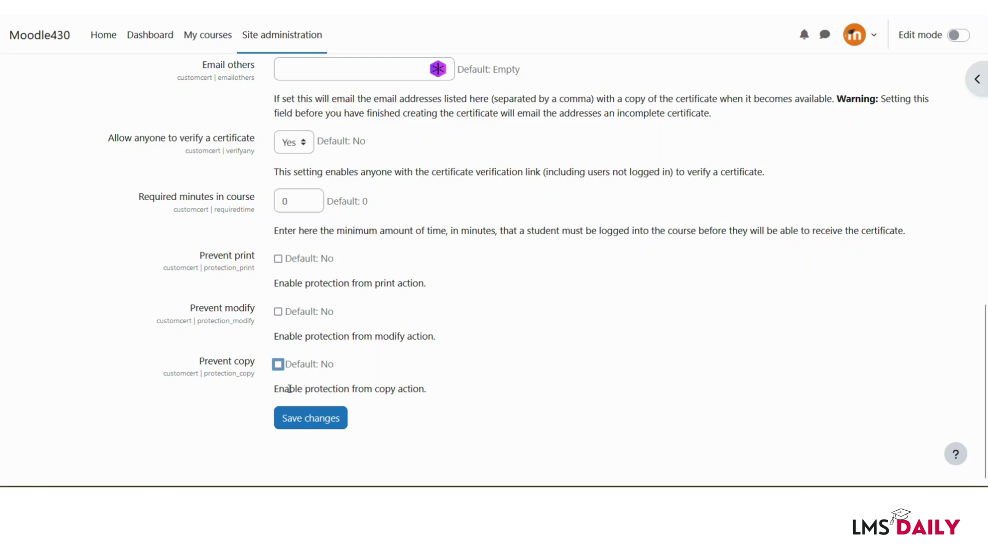
{"action": "left_click", "coordinate": [305, 420]}
{"action": "left_click", "coordinate": [305, 420]}
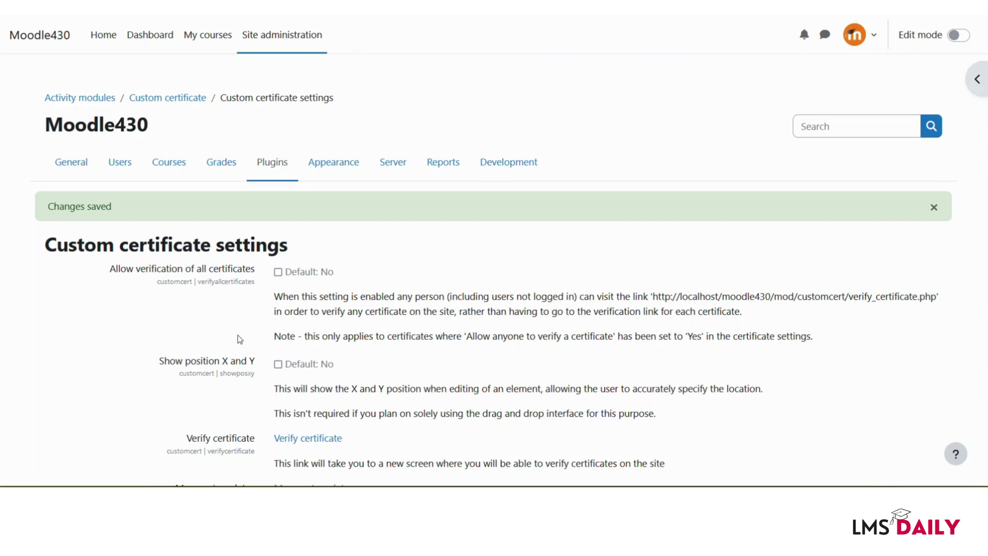
- Open the English Literature course, turn on edit mode and start adding a Custom certificate activity to Topic 2
{"action": "left_click", "coordinate": [187, 34]}
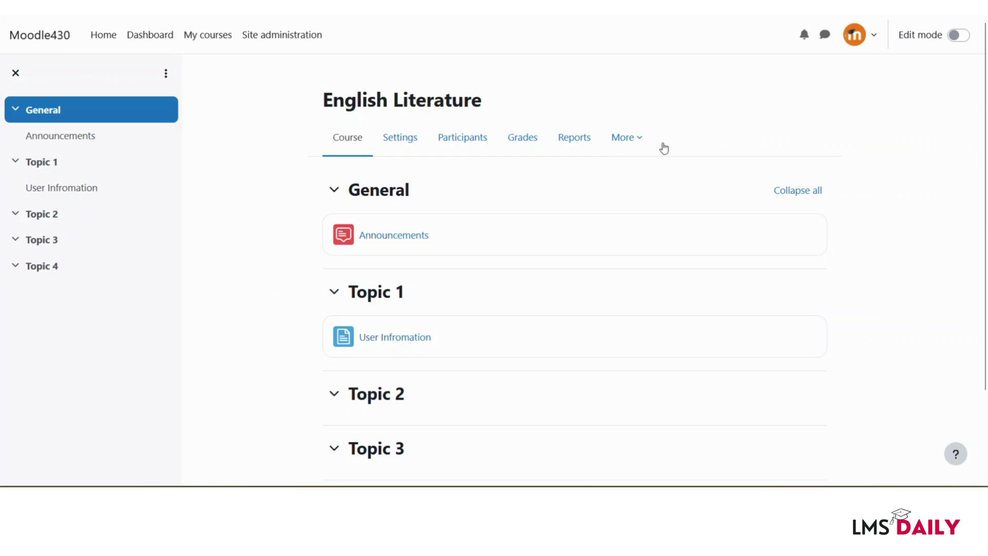
{"action": "left_click", "coordinate": [956, 35]}
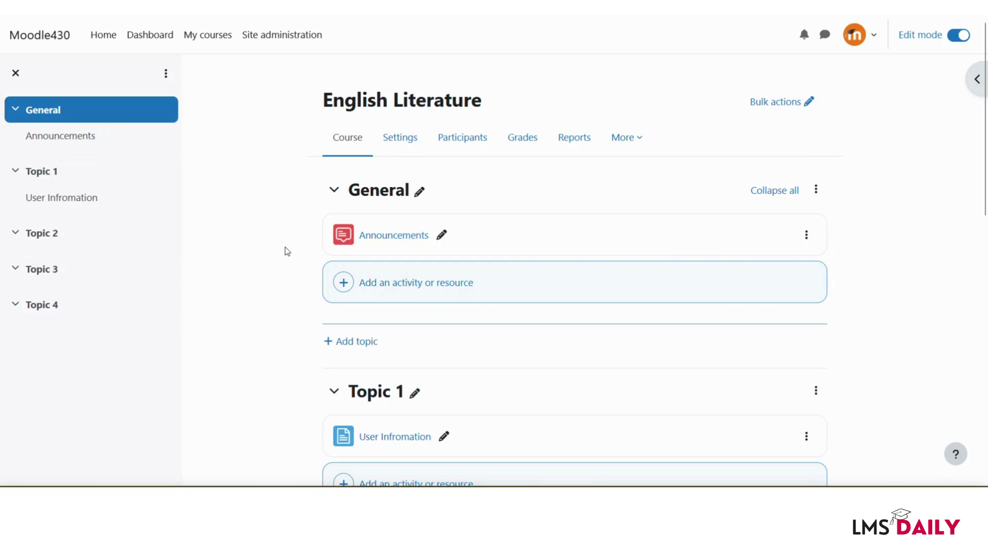
{"action": "scroll", "coordinate": [286, 251], "scroll_direction": "down", "scroll_amount": 4}
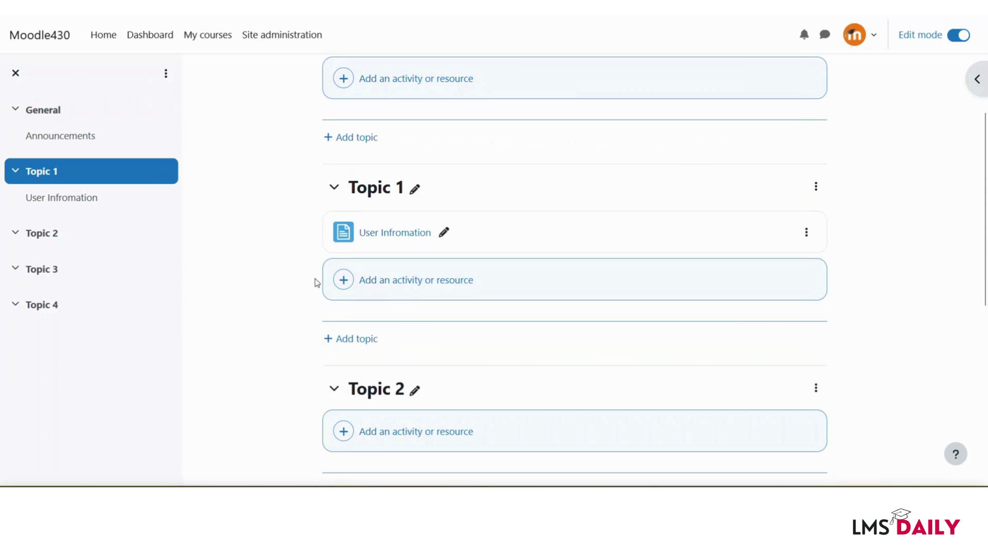
{"action": "left_click", "coordinate": [407, 423]}
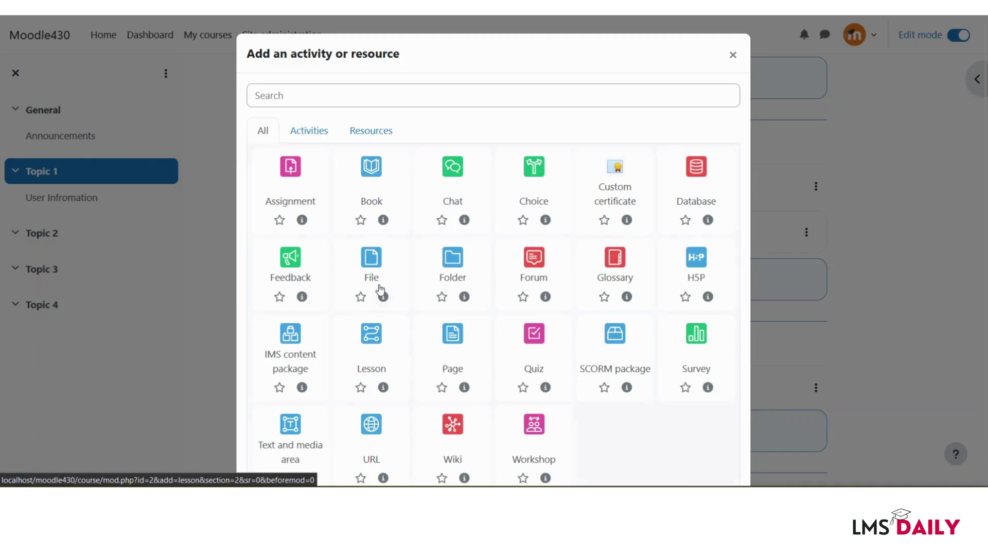
{"action": "left_click", "coordinate": [610, 183]}
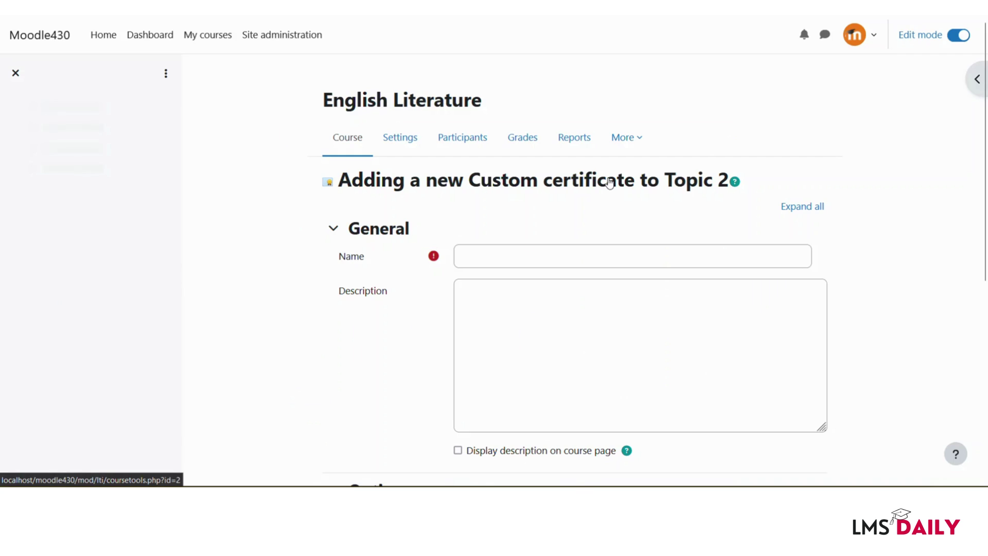
- Name the new certificate activity Course Completion Certificate
{"action": "left_click", "coordinate": [590, 249]}
{"action": "type", "text": "Cour"}
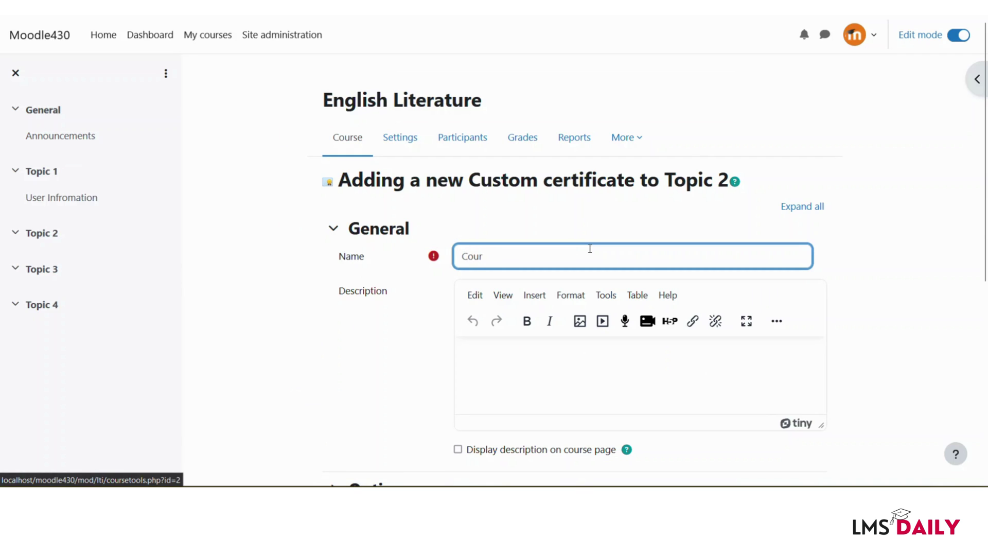
{"action": "type", "text": "se Completion C"}
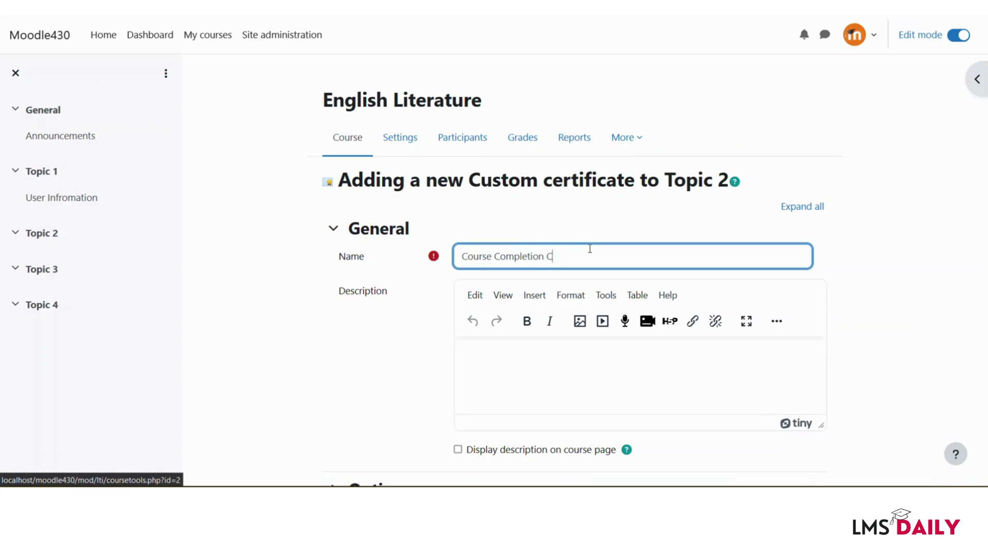
{"action": "type", "text": "ertificate"}
- Examine the activity's Options section, including the choices for Delivery options and Force Certificate Language, without changing them
{"action": "scroll", "coordinate": [590, 248], "scroll_direction": "down", "scroll_amount": 4}
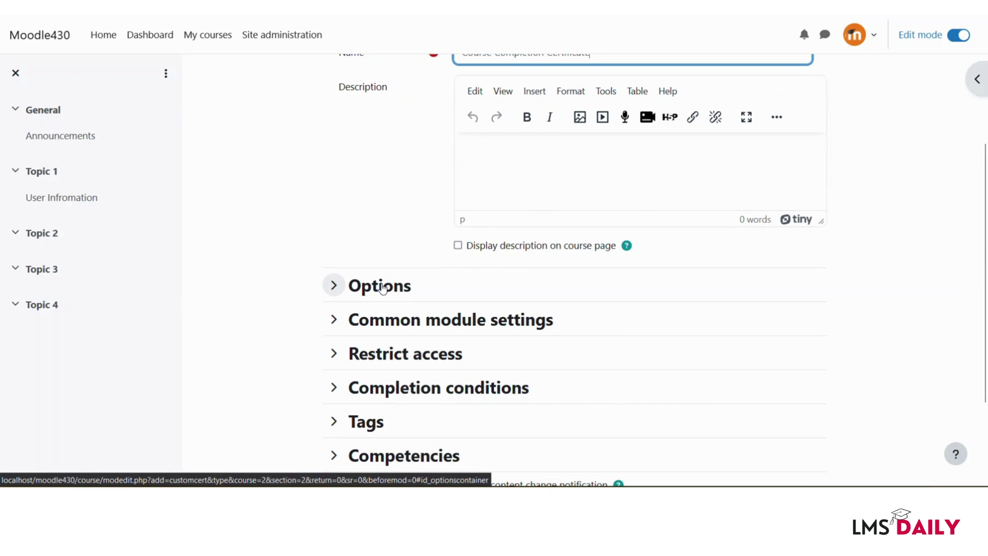
{"action": "left_click", "coordinate": [382, 287]}
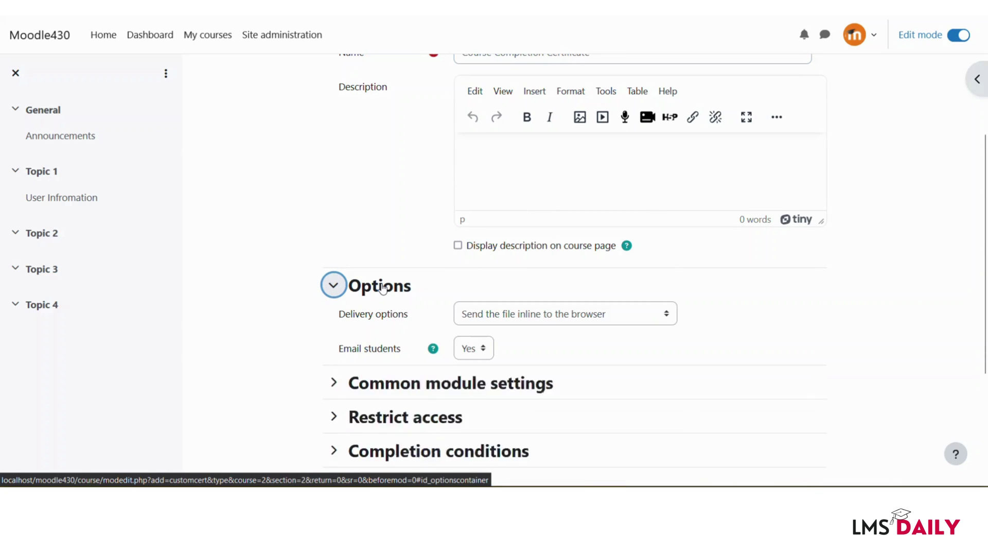
{"action": "scroll", "coordinate": [349, 239], "scroll_direction": "down", "scroll_amount": 4}
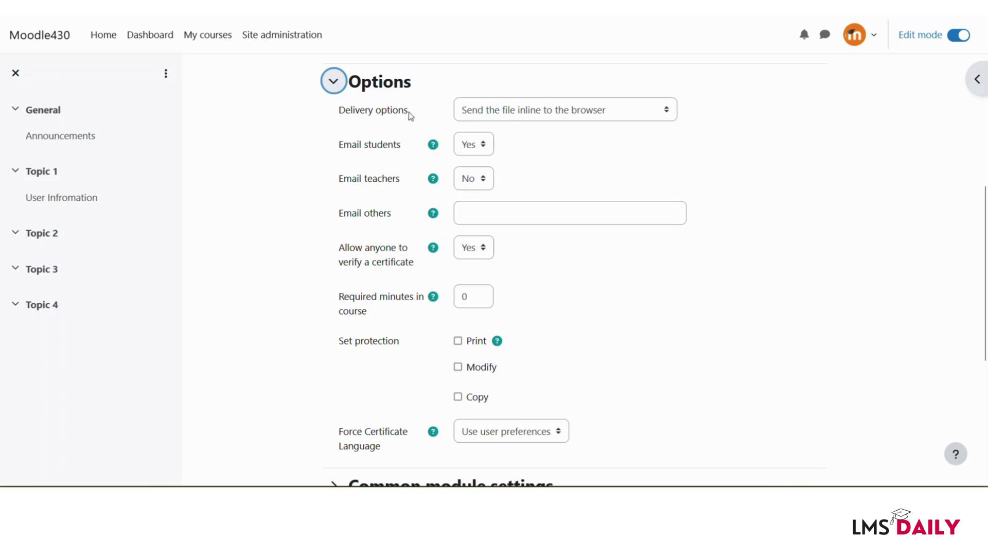
{"action": "left_click", "coordinate": [505, 110]}
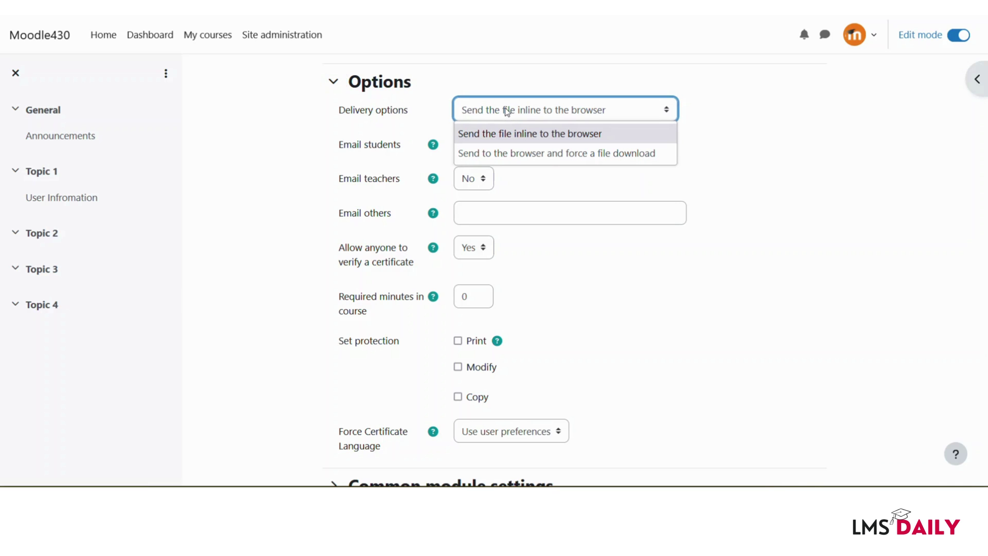
{"action": "left_click", "coordinate": [505, 112]}
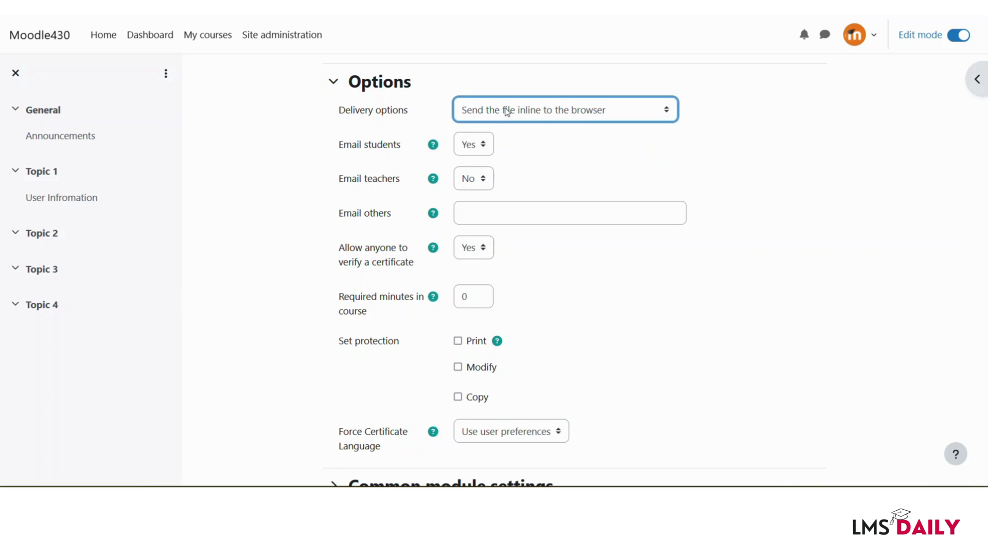
{"action": "left_click", "coordinate": [535, 141]}
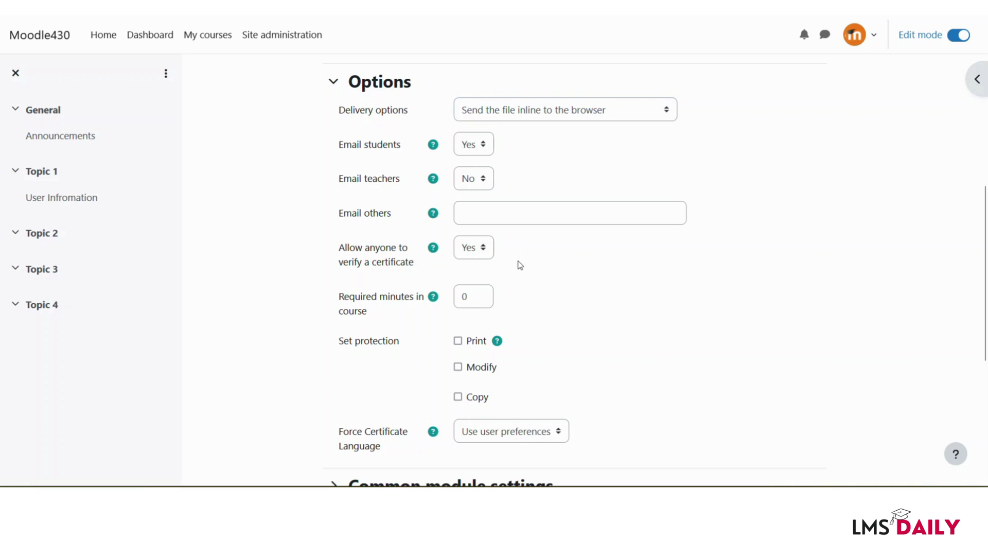
{"action": "scroll", "coordinate": [517, 263], "scroll_direction": "down", "scroll_amount": 4}
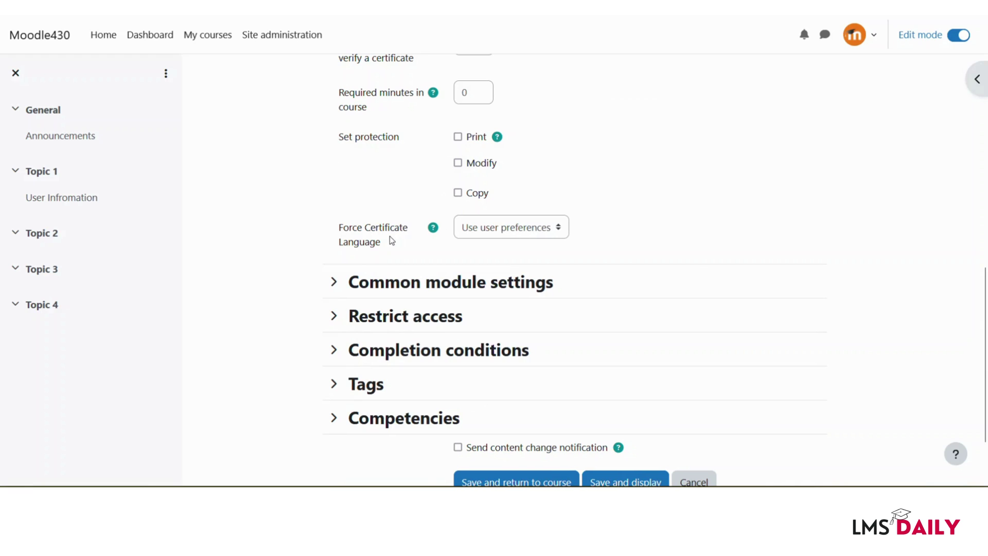
{"action": "left_click", "coordinate": [471, 231]}
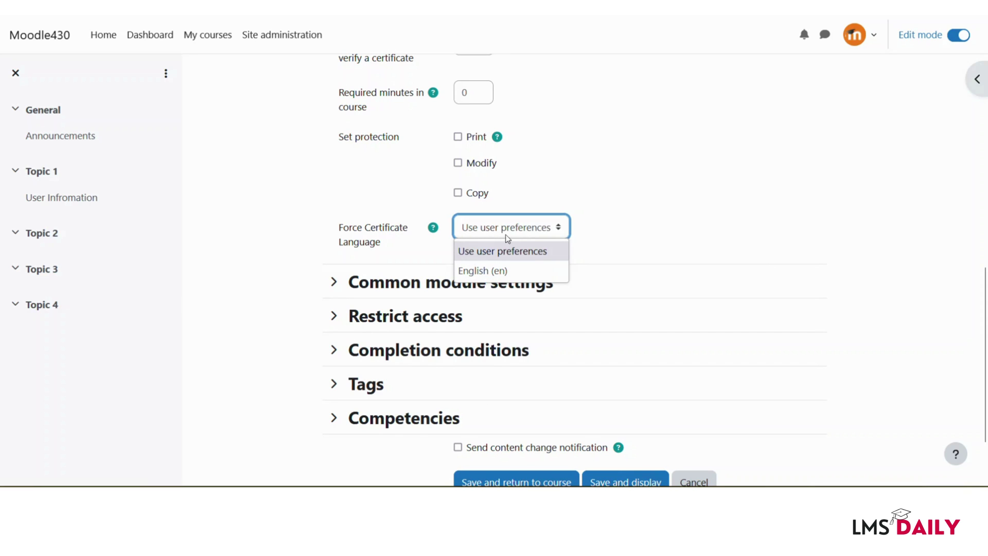
{"action": "left_click", "coordinate": [600, 237]}
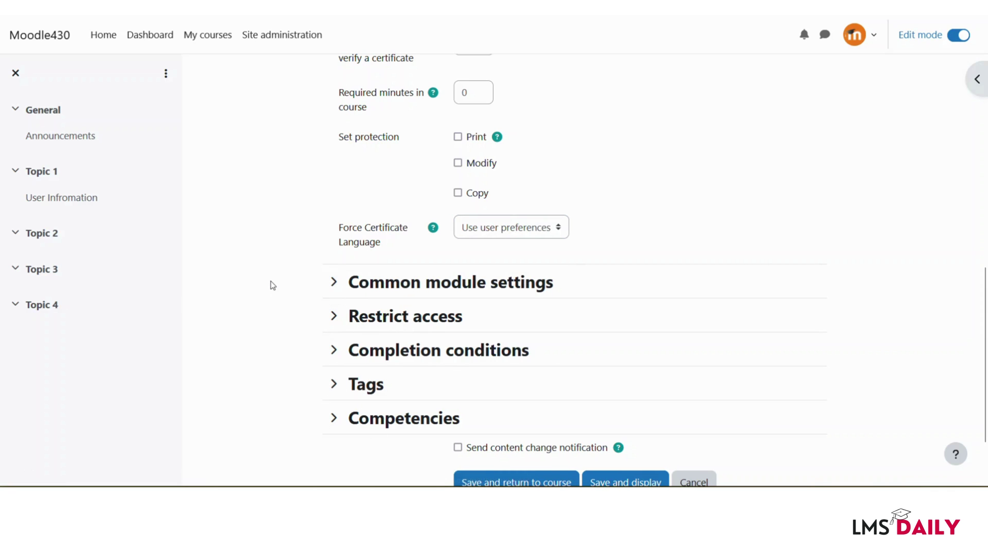
- Save the Course Completion Certificate activity and display it
{"action": "scroll", "coordinate": [273, 285], "scroll_direction": "down", "scroll_amount": 1}
{"action": "scroll", "coordinate": [273, 285], "scroll_direction": "down", "scroll_amount": 1}
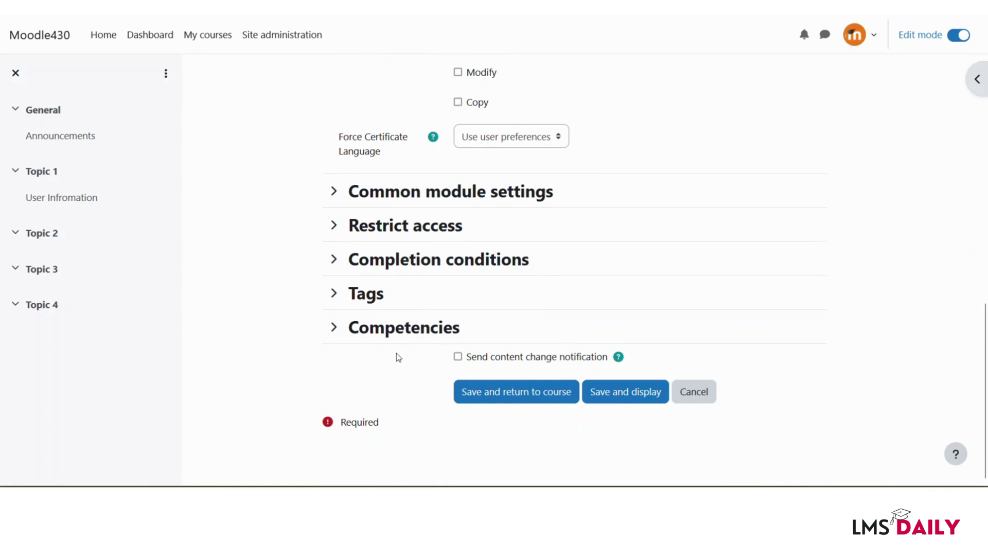
{"action": "left_click", "coordinate": [618, 397]}
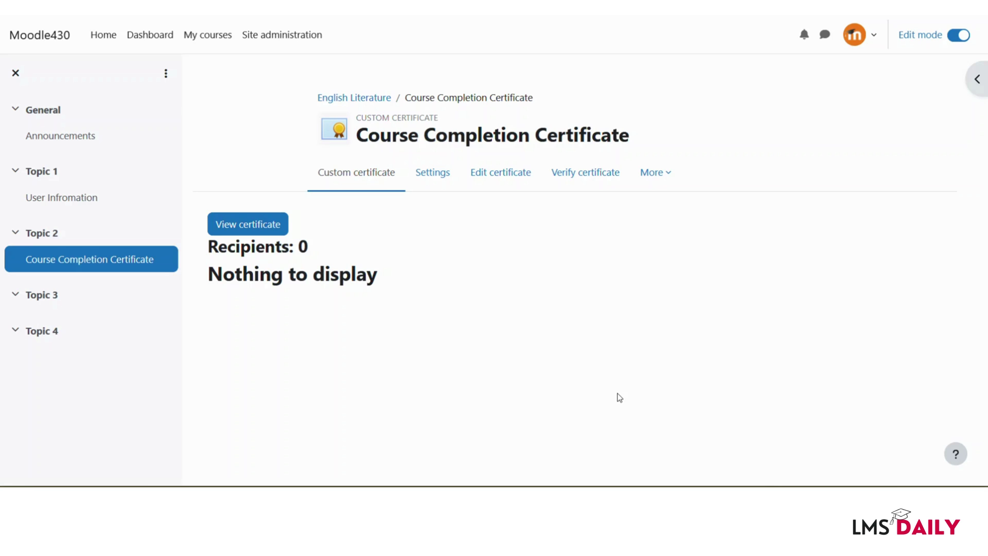
- Edit the certificate to make its page 297 mm wide and 210 mm high, and save the changes
{"action": "left_click", "coordinate": [496, 181]}
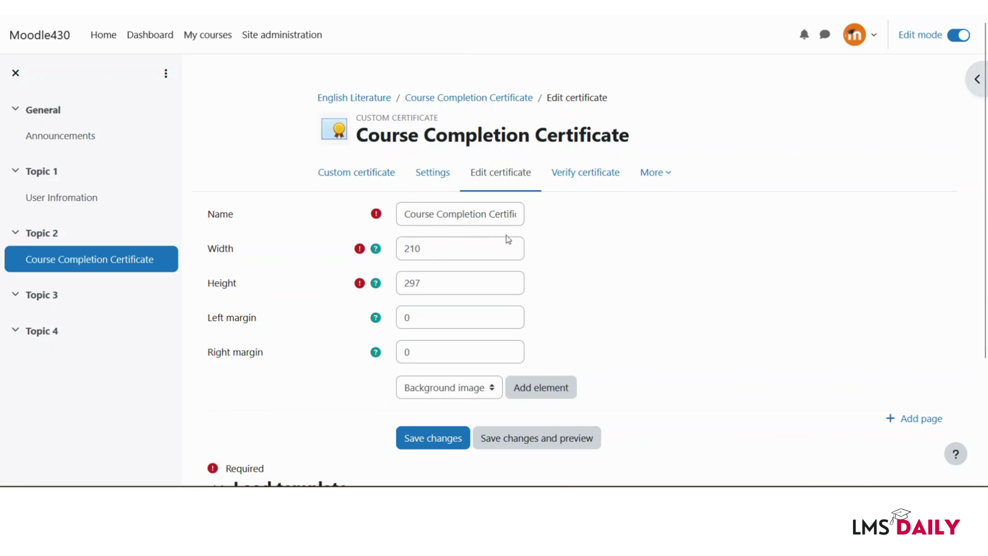
{"action": "left_click_drag", "start_coordinate": [431, 253], "coordinate": [410, 249]}
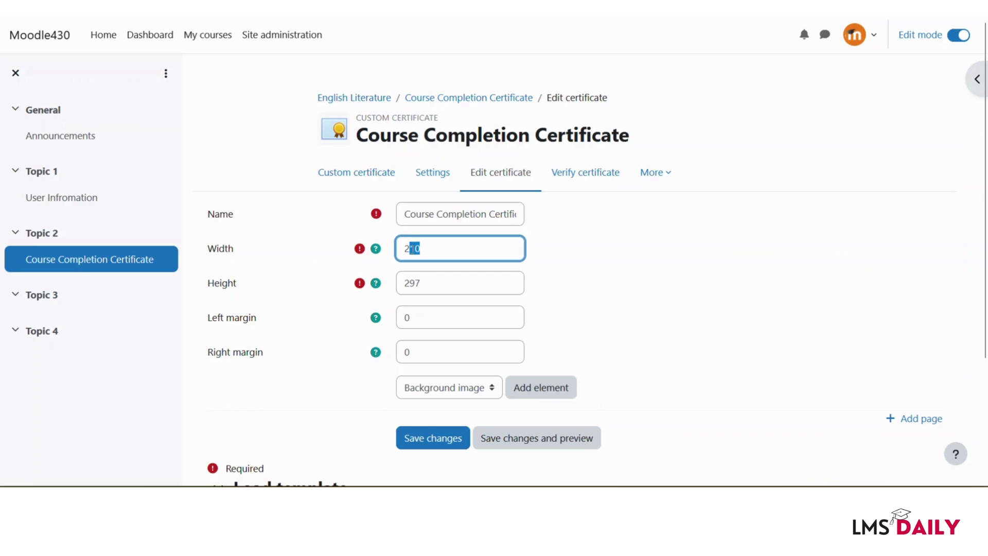
{"action": "type", "text": "97"}
{"action": "key", "text": "Tab"}
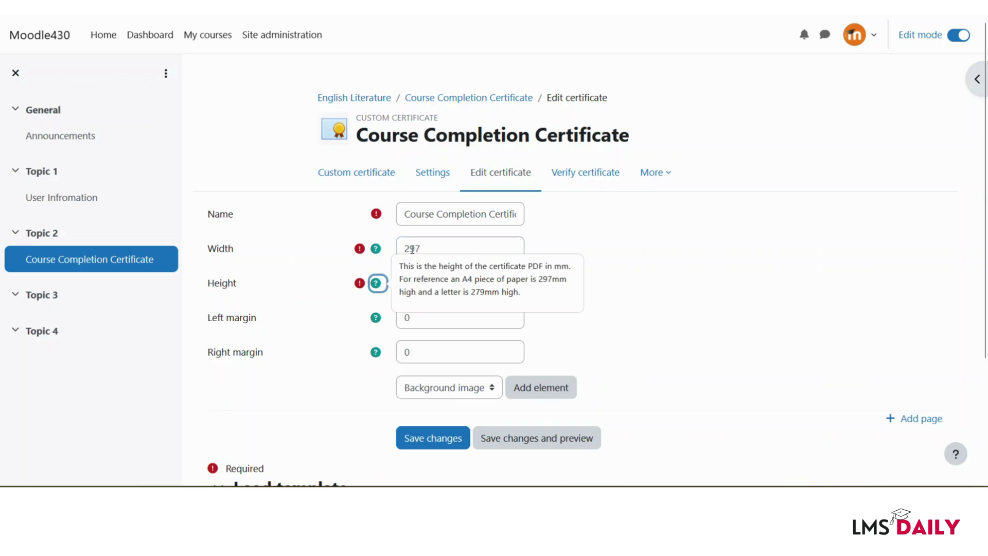
{"action": "key", "text": "Tab"}
{"action": "type", "text": "21"}
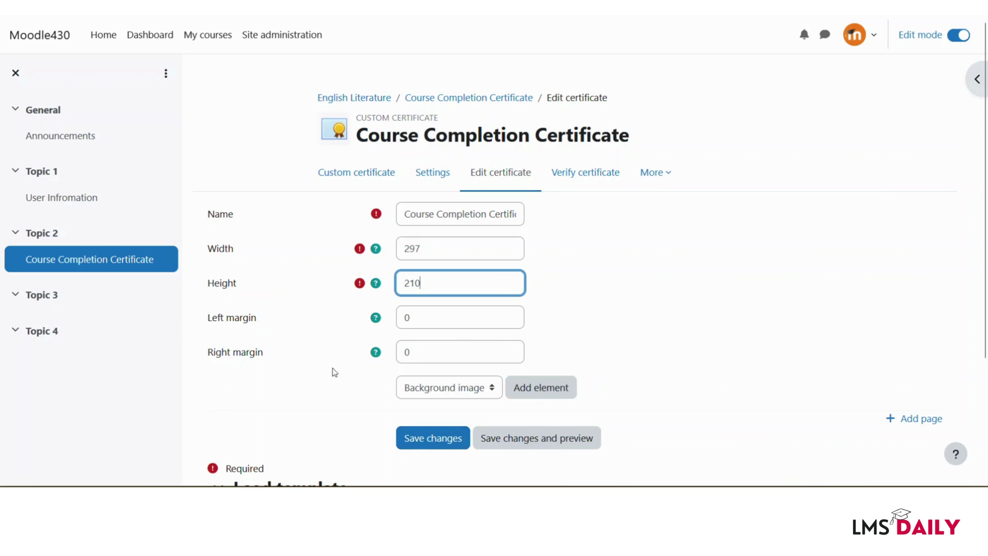
{"action": "left_click", "coordinate": [425, 440]}
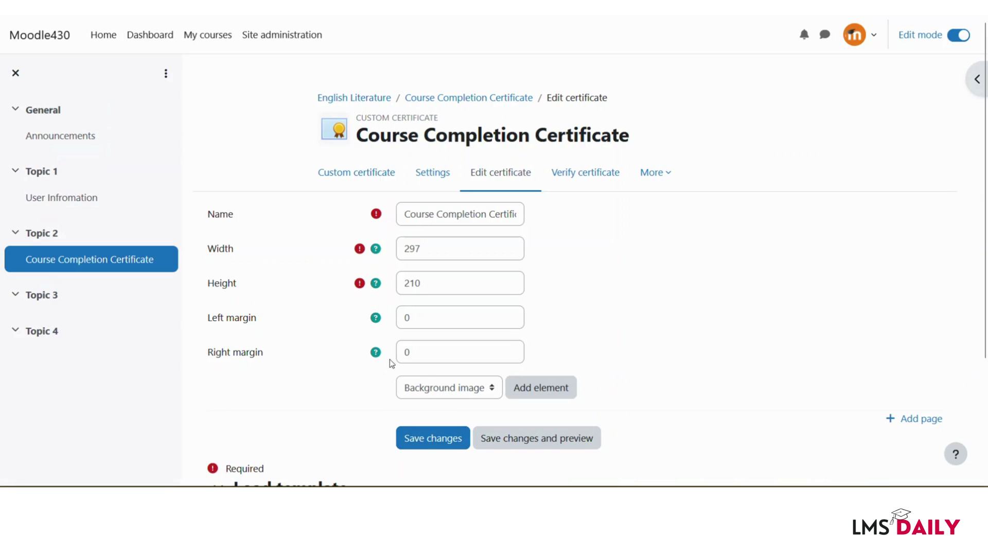
- Review the available certificate element types and add a Course name element to the page
{"action": "scroll", "coordinate": [391, 362], "scroll_direction": "down", "scroll_amount": 3}
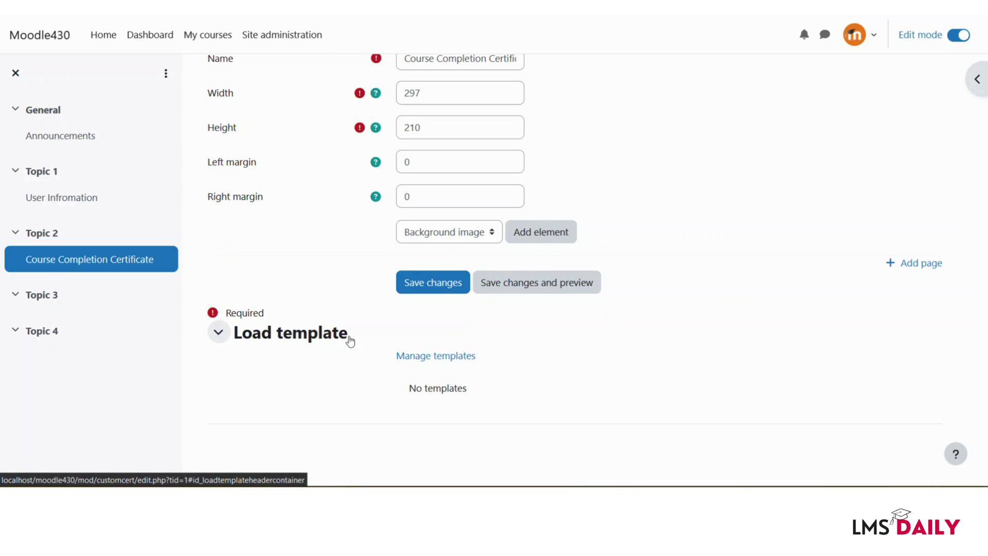
{"action": "left_click", "coordinate": [462, 234]}
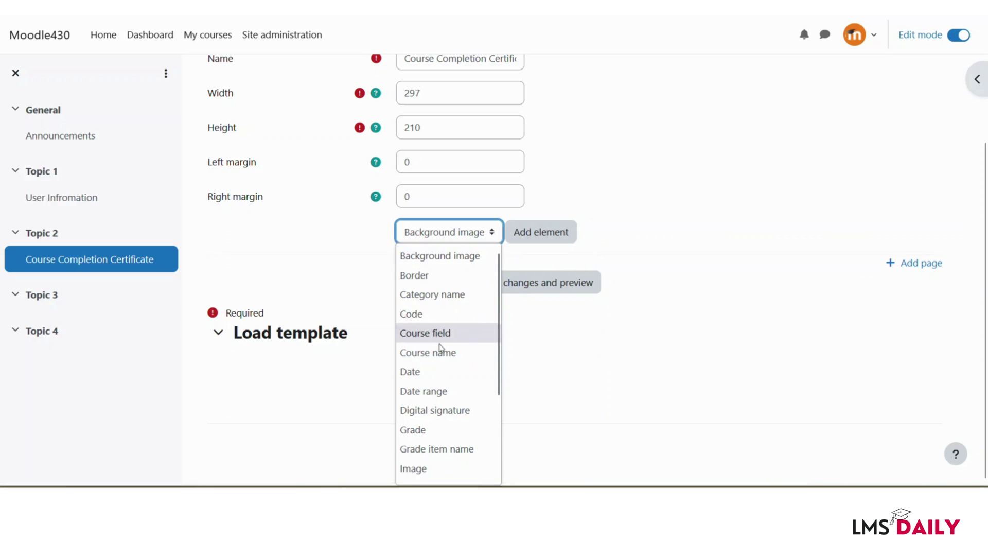
{"action": "scroll", "coordinate": [439, 369], "scroll_direction": "down", "scroll_amount": 2}
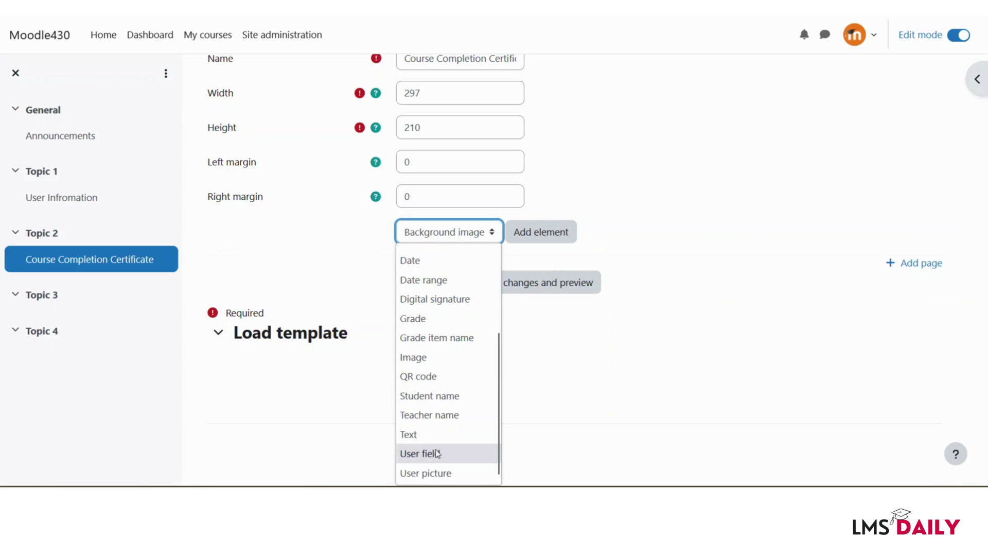
{"action": "scroll", "coordinate": [446, 372], "scroll_direction": "up", "scroll_amount": 3}
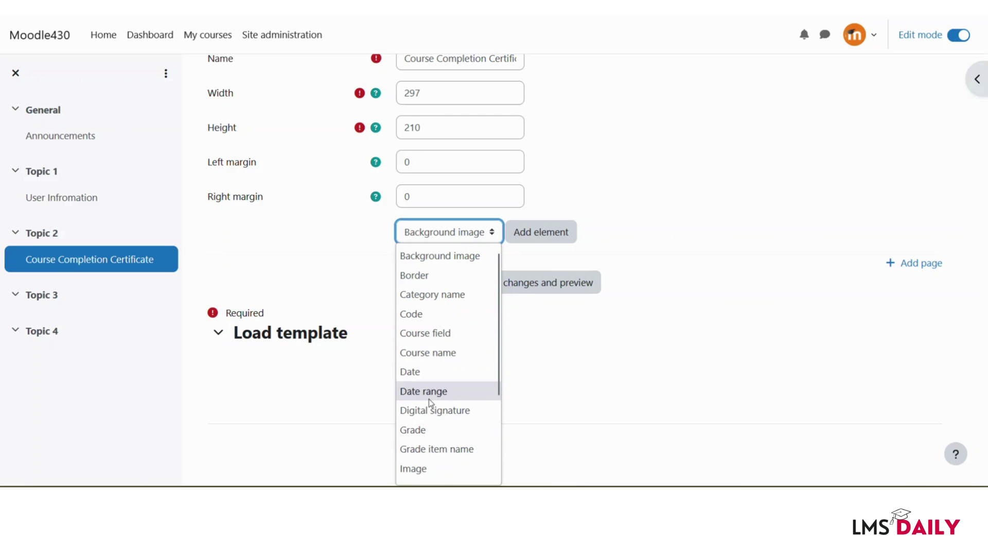
{"action": "scroll", "coordinate": [429, 399], "scroll_direction": "down", "scroll_amount": 3}
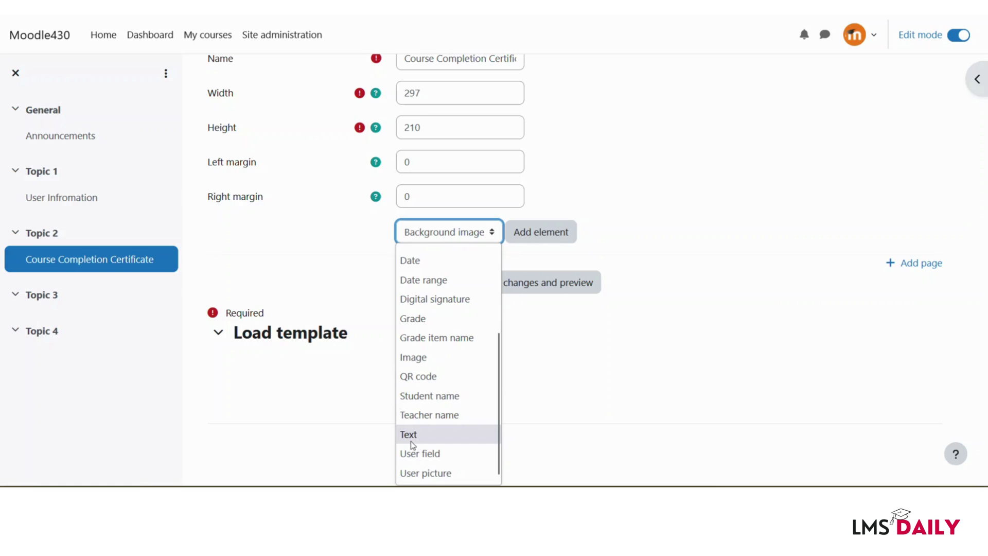
{"action": "scroll", "coordinate": [433, 394], "scroll_direction": "up", "scroll_amount": 2}
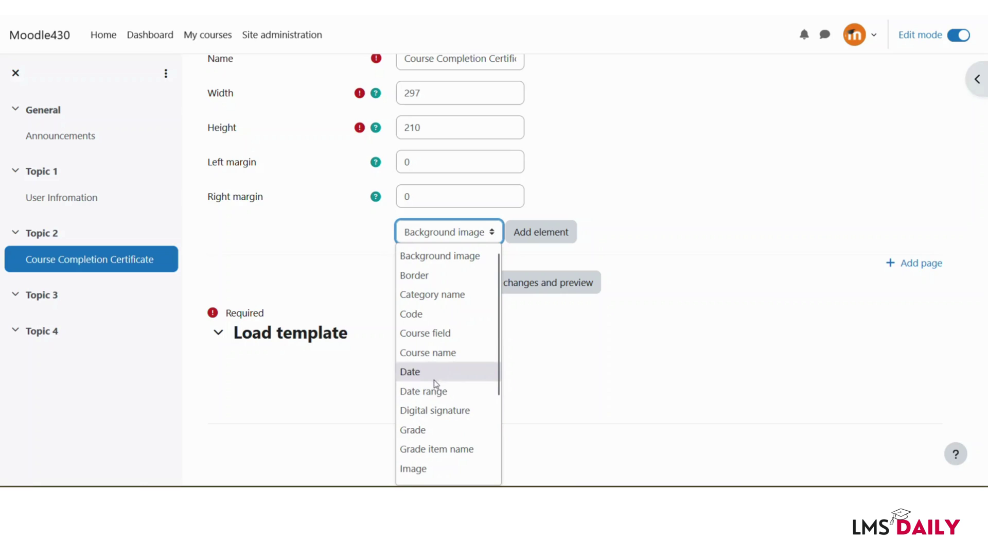
{"action": "left_click", "coordinate": [435, 355]}
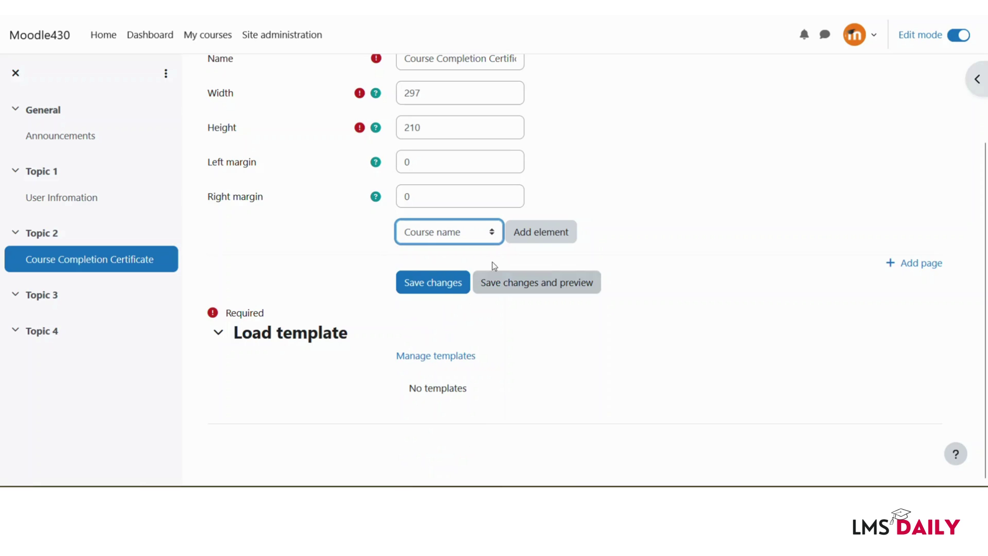
{"action": "left_click", "coordinate": [524, 237]}
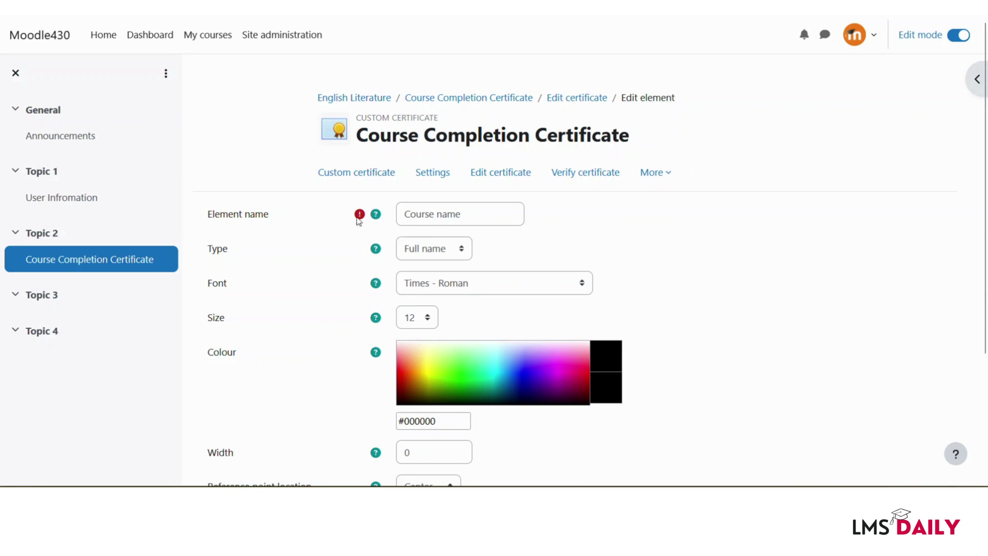
- Keep Full name as the Course name element's type and Times - Roman as its font, and set its size to 18
{"action": "left_click", "coordinate": [441, 214]}
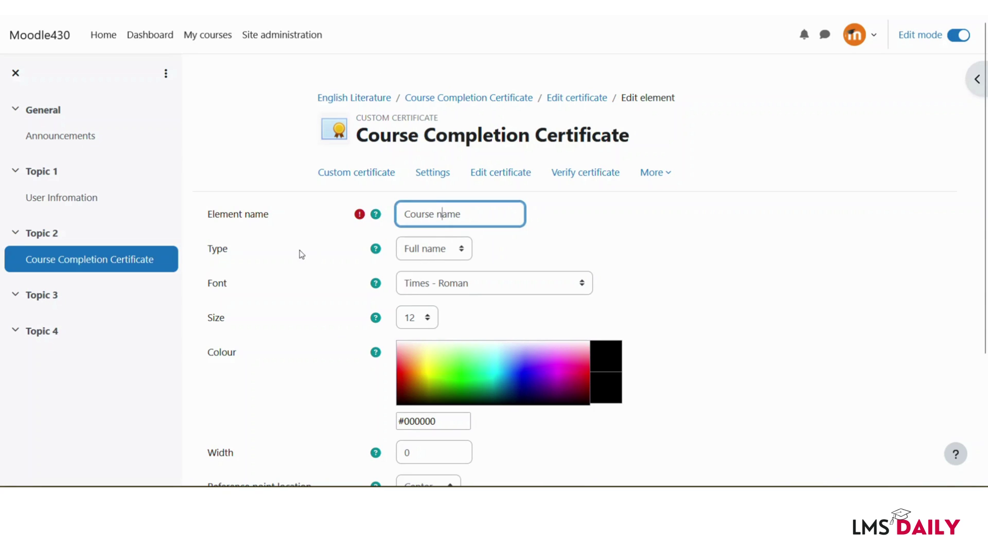
{"action": "left_click", "coordinate": [424, 255]}
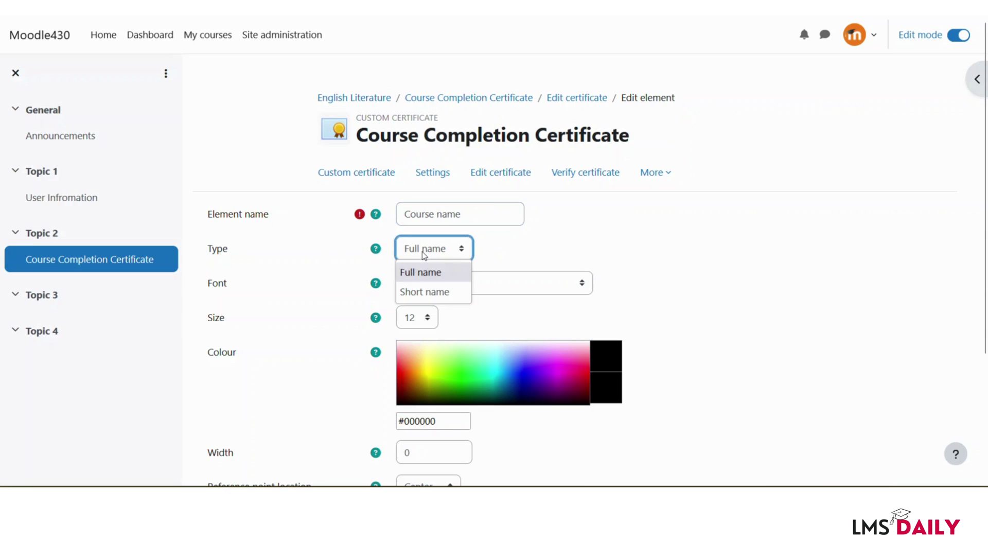
{"action": "left_click", "coordinate": [426, 283]}
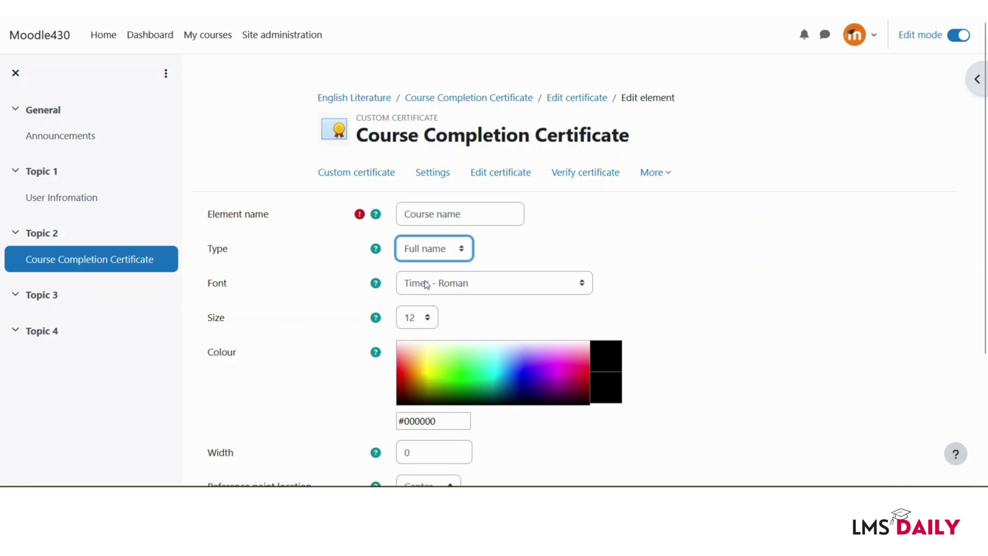
{"action": "left_click", "coordinate": [415, 285]}
{"action": "left_click", "coordinate": [415, 284]}
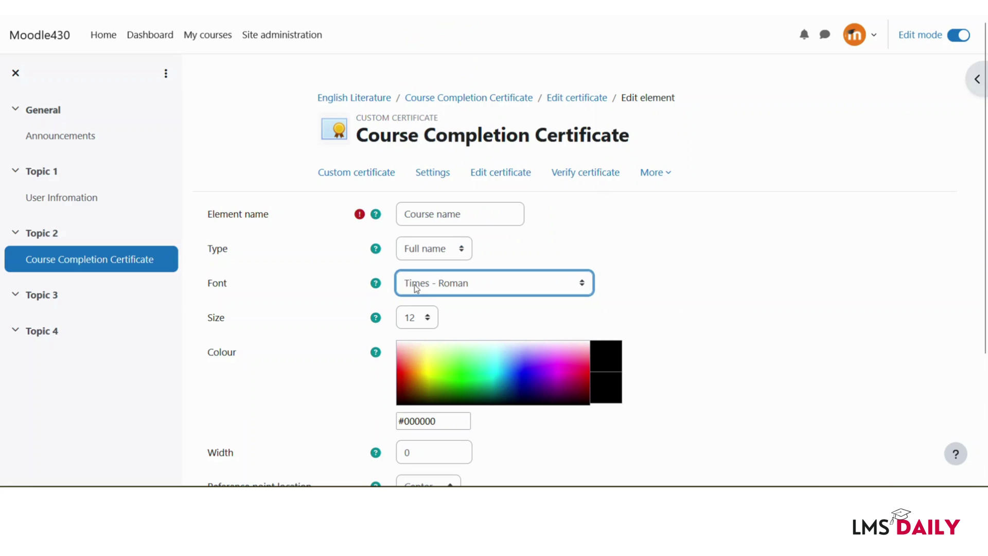
{"action": "left_click", "coordinate": [417, 320]}
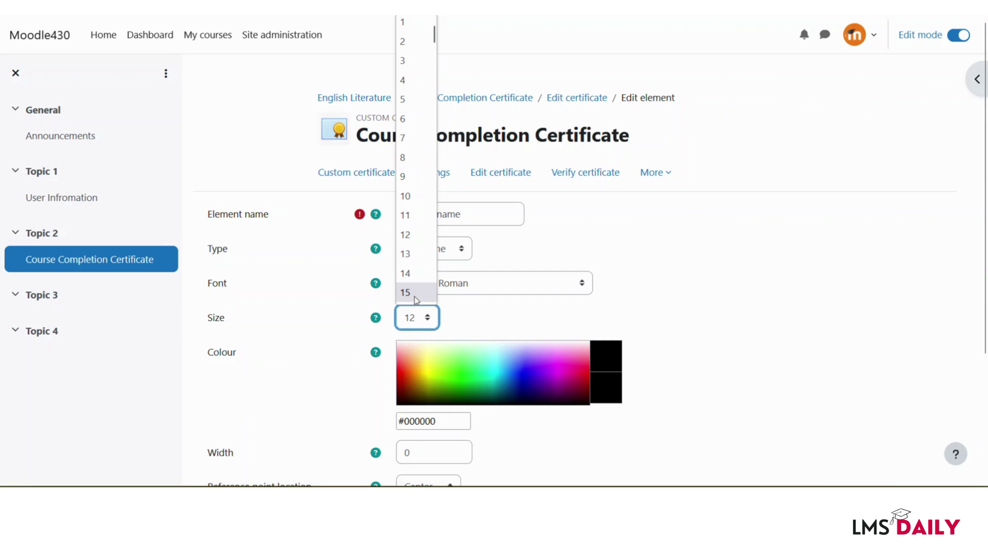
{"action": "scroll", "coordinate": [415, 294], "scroll_direction": "down", "scroll_amount": 5}
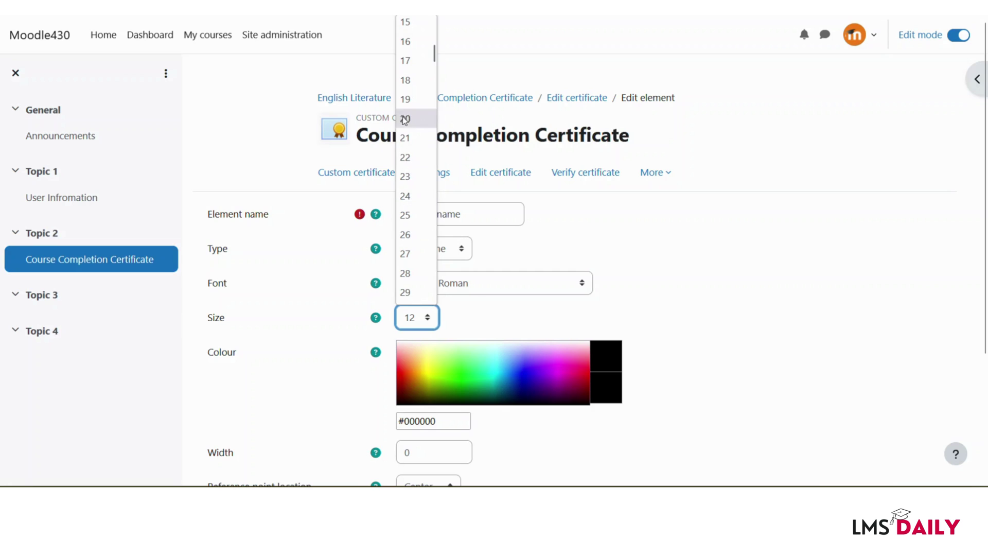
{"action": "left_click", "coordinate": [406, 88]}
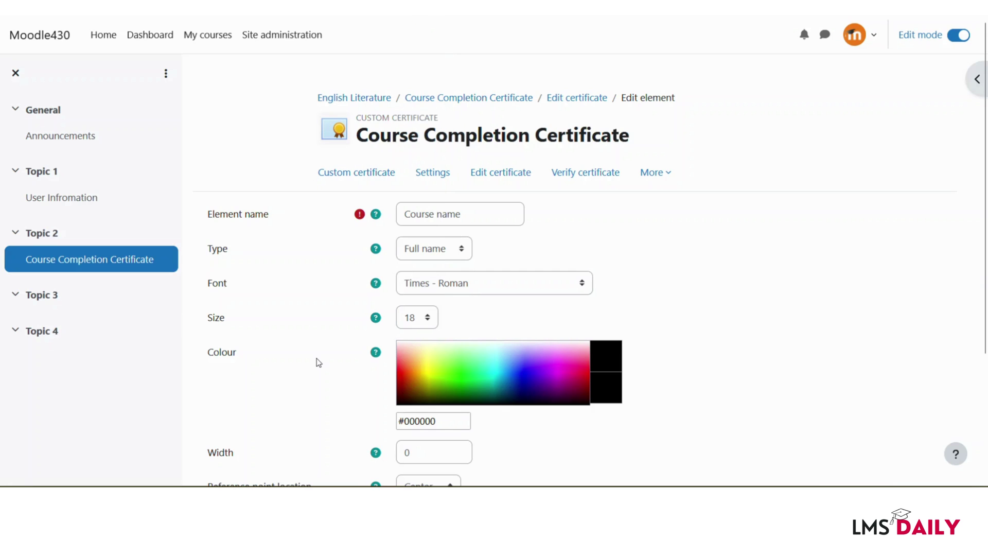
- Set the Course name element's colour to red and save the element
{"action": "scroll", "coordinate": [319, 362], "scroll_direction": "down", "scroll_amount": 3}
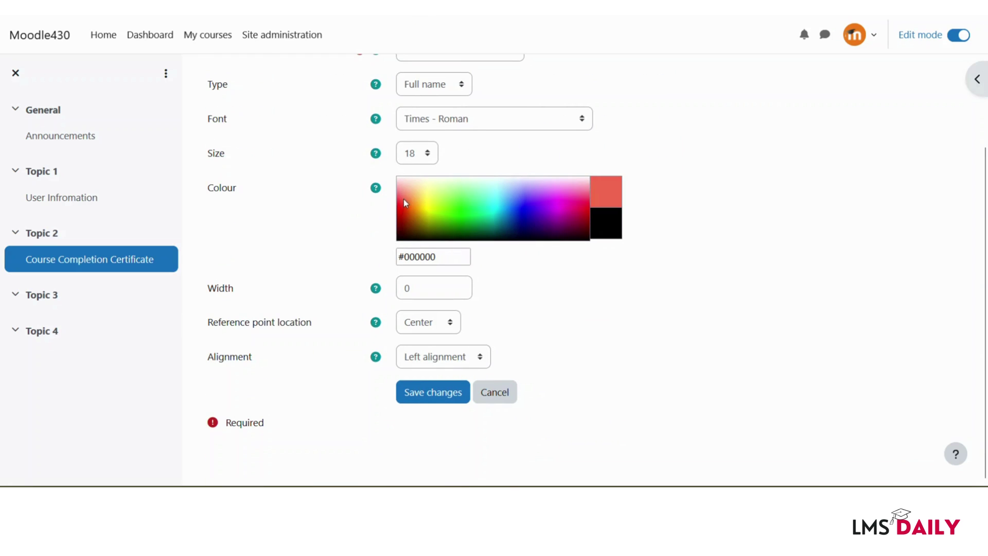
{"action": "left_click", "coordinate": [399, 207]}
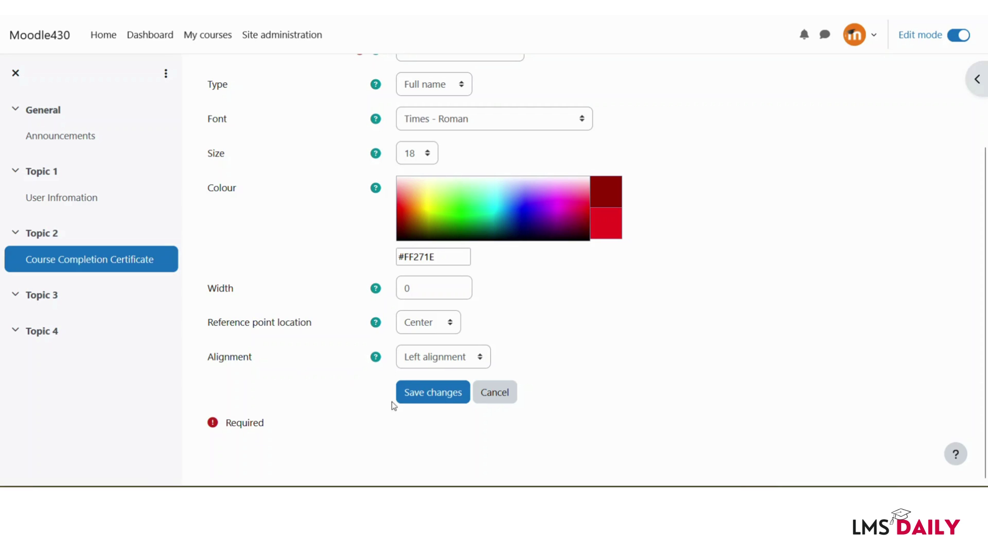
{"action": "left_click", "coordinate": [426, 403]}
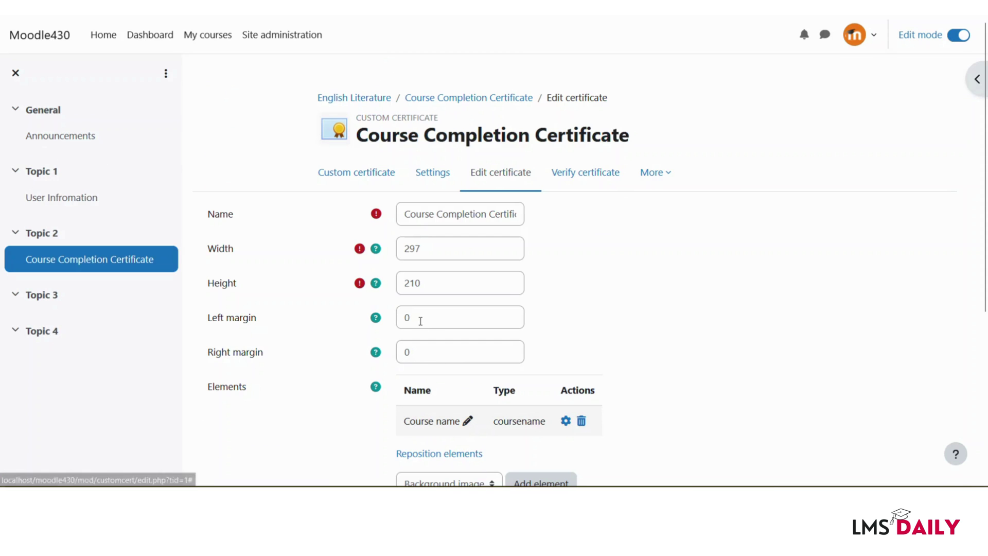
- Add a Student name element to the certificate page
{"action": "scroll", "coordinate": [419, 319], "scroll_direction": "down", "scroll_amount": 4}
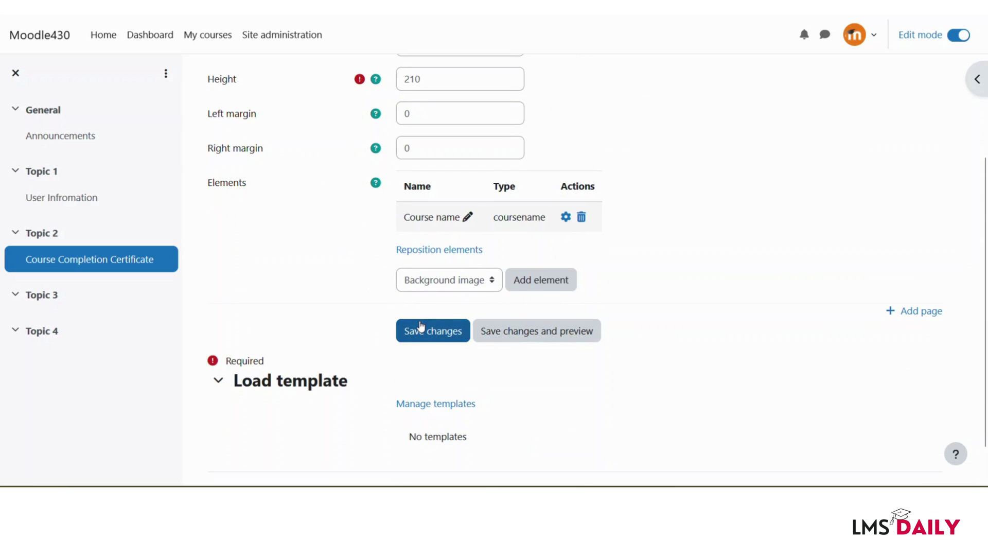
{"action": "left_click", "coordinate": [446, 287]}
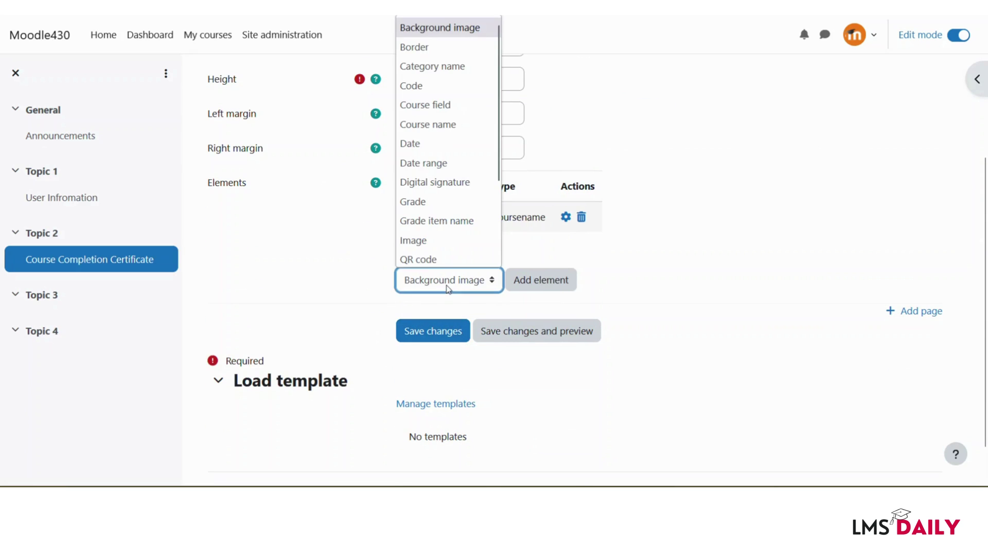
{"action": "scroll", "coordinate": [430, 217], "scroll_direction": "down", "scroll_amount": 2}
{"action": "left_click", "coordinate": [427, 178]}
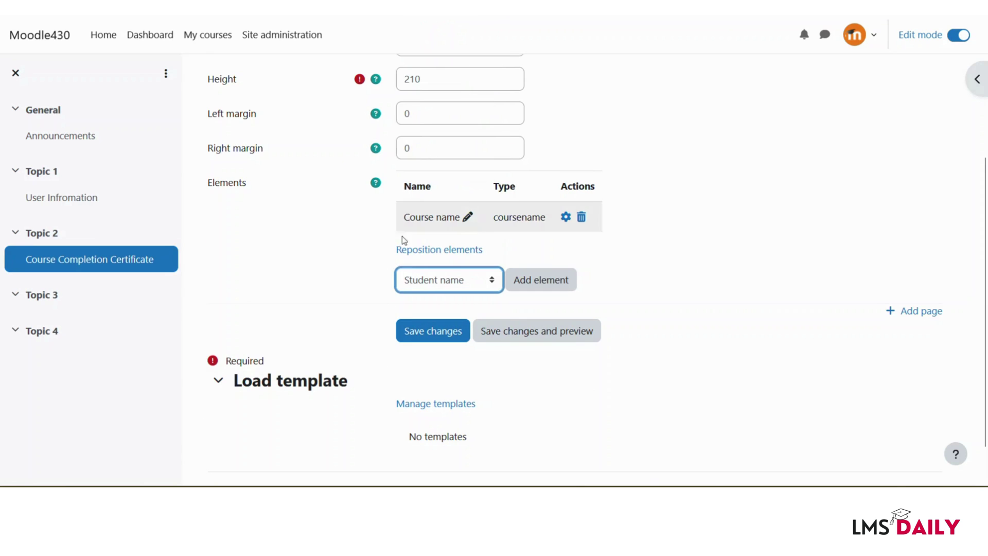
{"action": "left_click", "coordinate": [522, 281]}
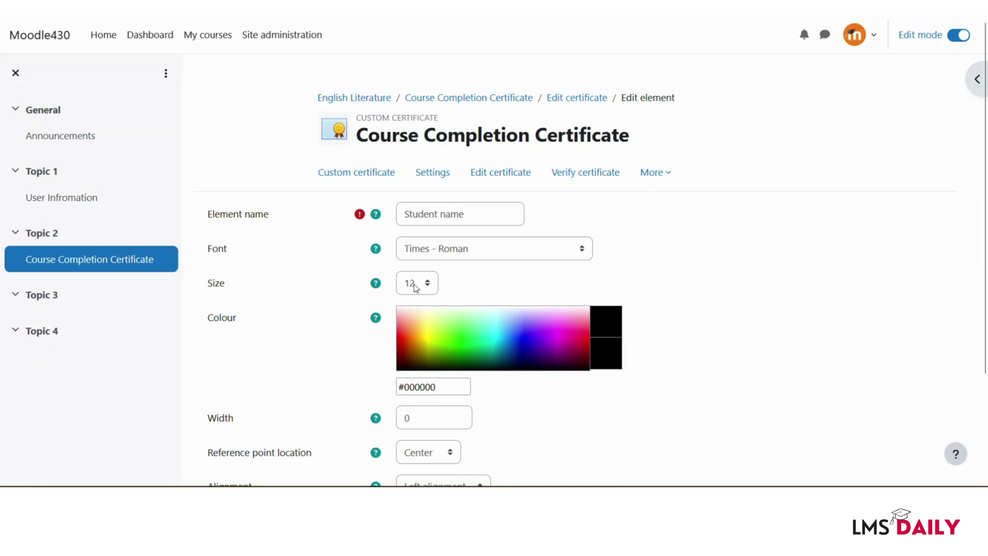
- Set the Student name element's size to 18 and its colour to red, and save the element
{"action": "left_click", "coordinate": [417, 286]}
{"action": "scroll", "coordinate": [415, 254], "scroll_direction": "down", "scroll_amount": 4}
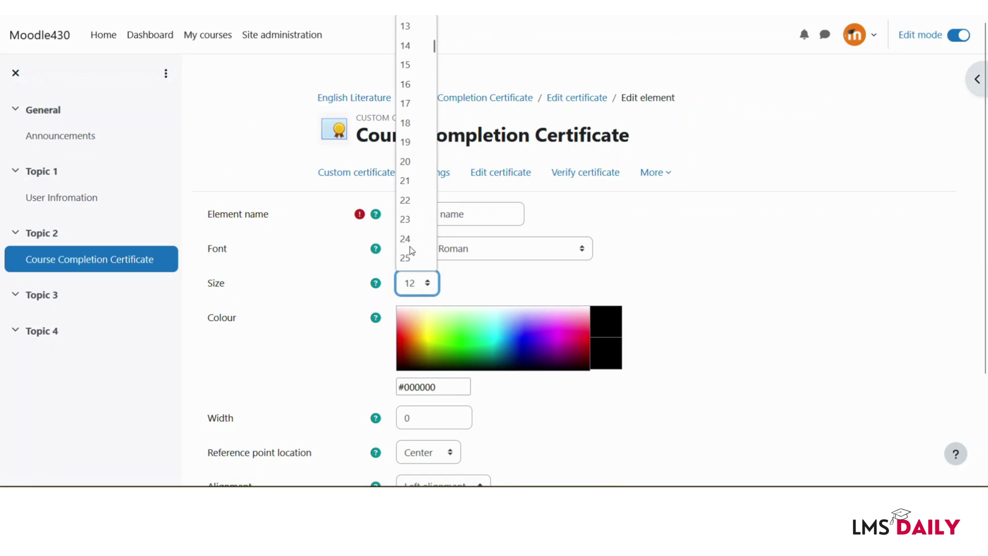
{"action": "left_click", "coordinate": [406, 126]}
{"action": "left_click_drag", "start_coordinate": [412, 327], "coordinate": [358, 324]}
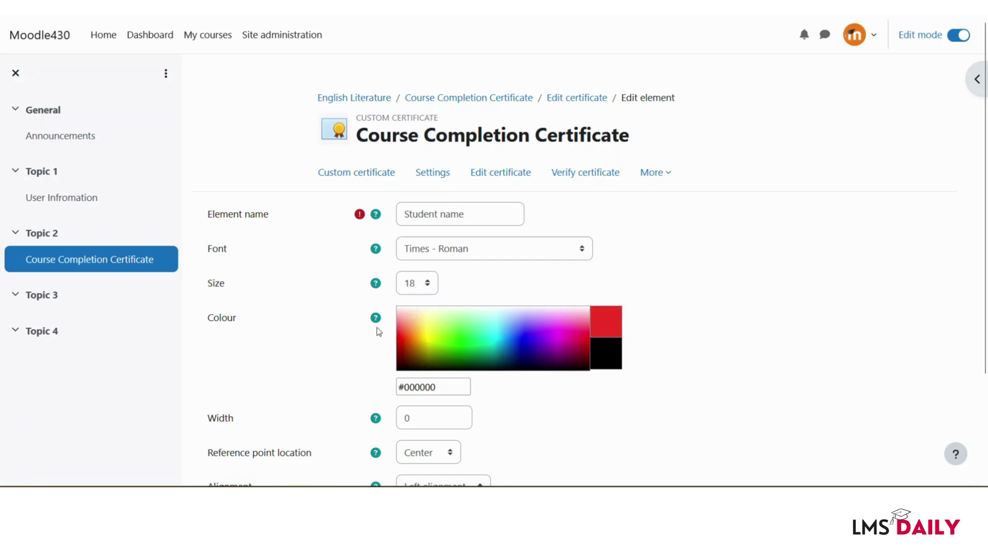
{"action": "scroll", "coordinate": [361, 319], "scroll_direction": "down", "scroll_amount": 2}
{"action": "left_click", "coordinate": [400, 207]}
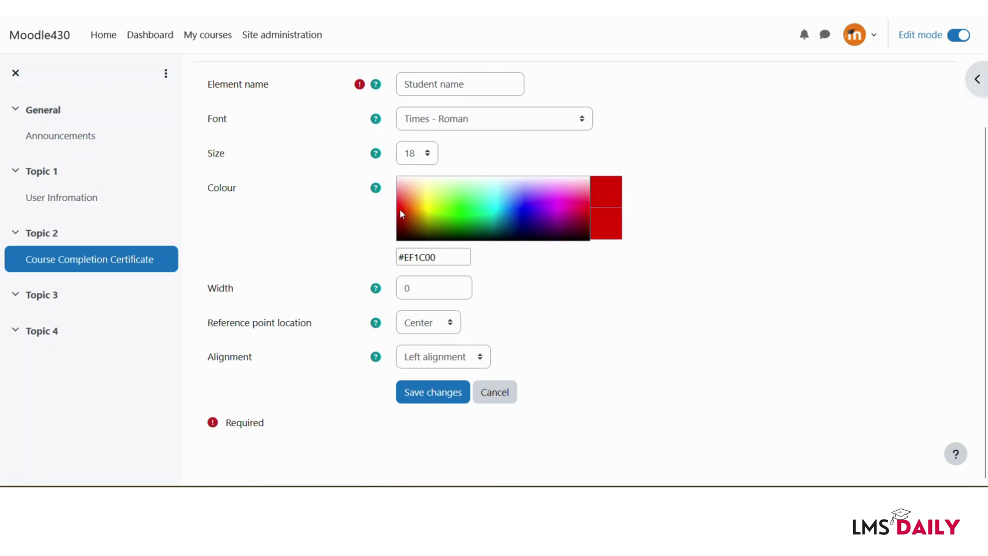
{"action": "left_click", "coordinate": [427, 397]}
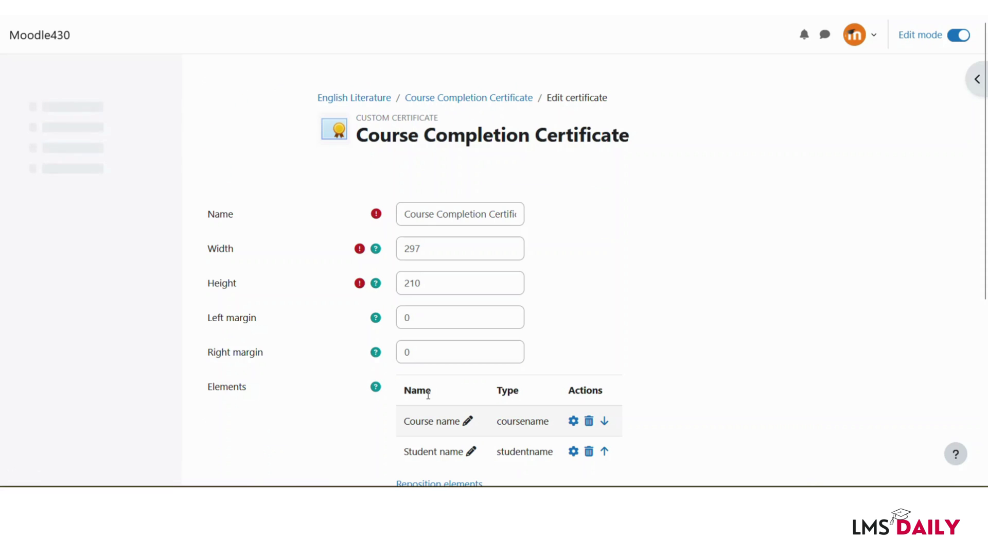
- Start repositioning the elements and place the student name above the course name near the upper middle of the certificate
{"action": "scroll", "coordinate": [427, 395], "scroll_direction": "down", "scroll_amount": 4}
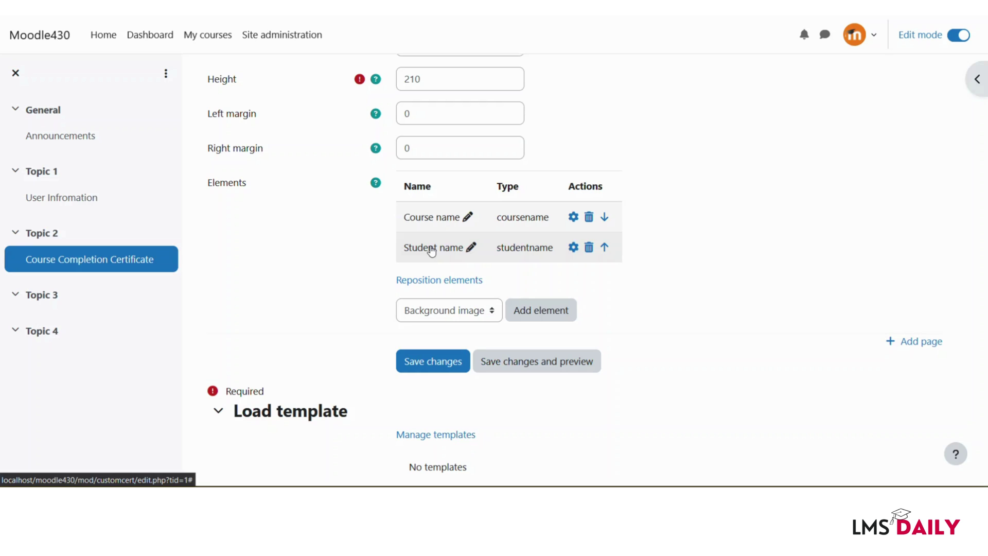
{"action": "left_click", "coordinate": [446, 281]}
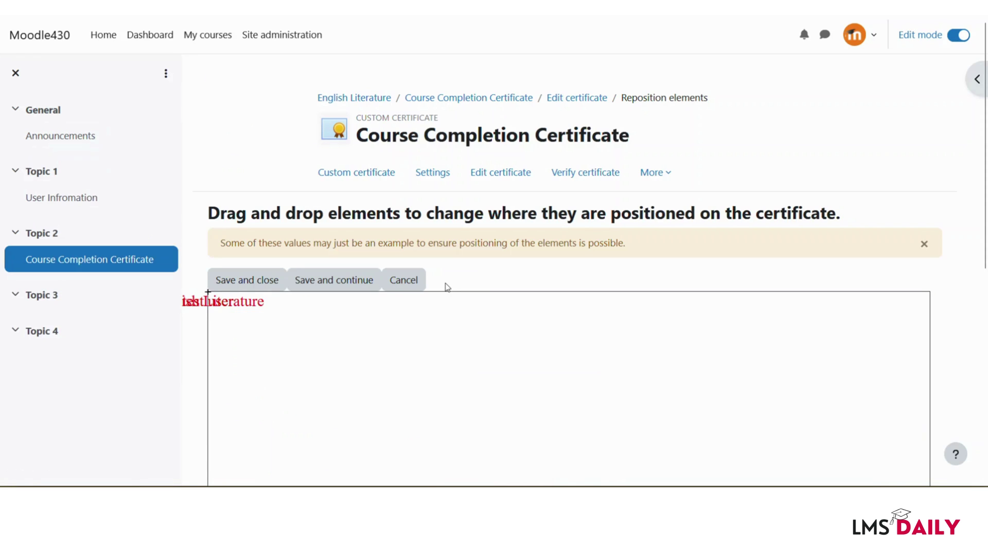
{"action": "scroll", "coordinate": [340, 280], "scroll_direction": "down", "scroll_amount": 4}
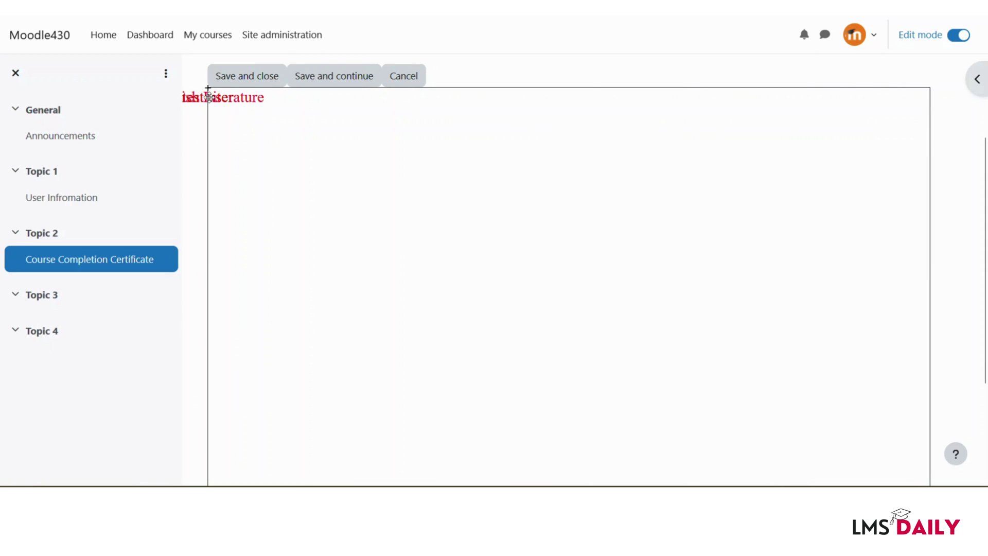
{"action": "left_click_drag", "start_coordinate": [208, 97], "coordinate": [215, 100]}
{"action": "left_click_drag", "start_coordinate": [213, 96], "coordinate": [575, 196]}
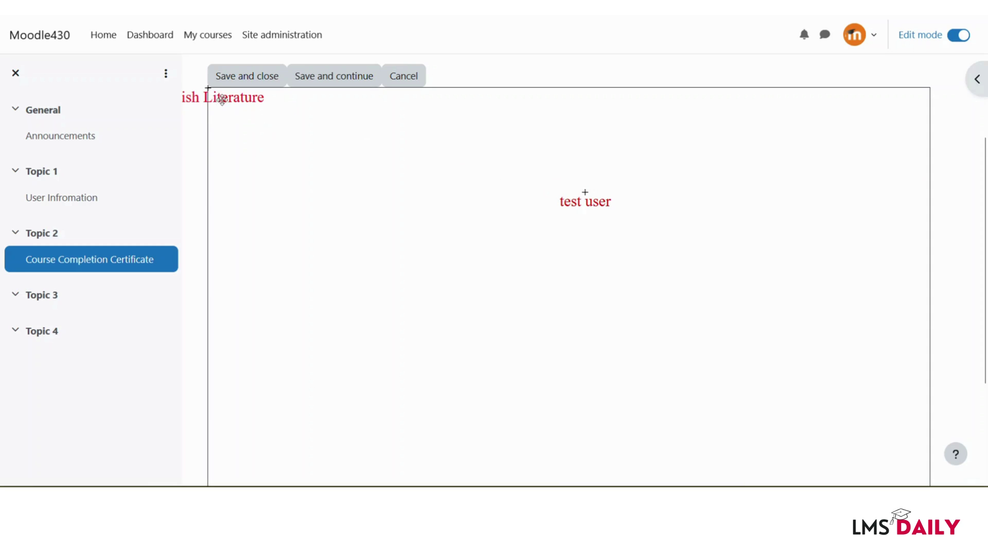
{"action": "left_click_drag", "start_coordinate": [218, 96], "coordinate": [593, 261]}
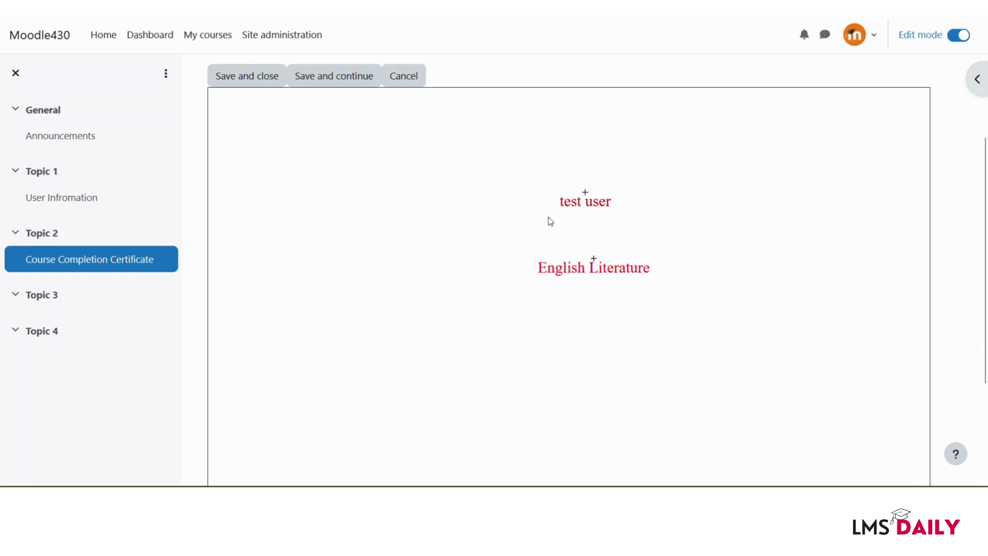
- Move the student name to the right and the course name to the left on the certificate, and save the layout
{"action": "left_click_drag", "start_coordinate": [589, 196], "coordinate": [657, 196]}
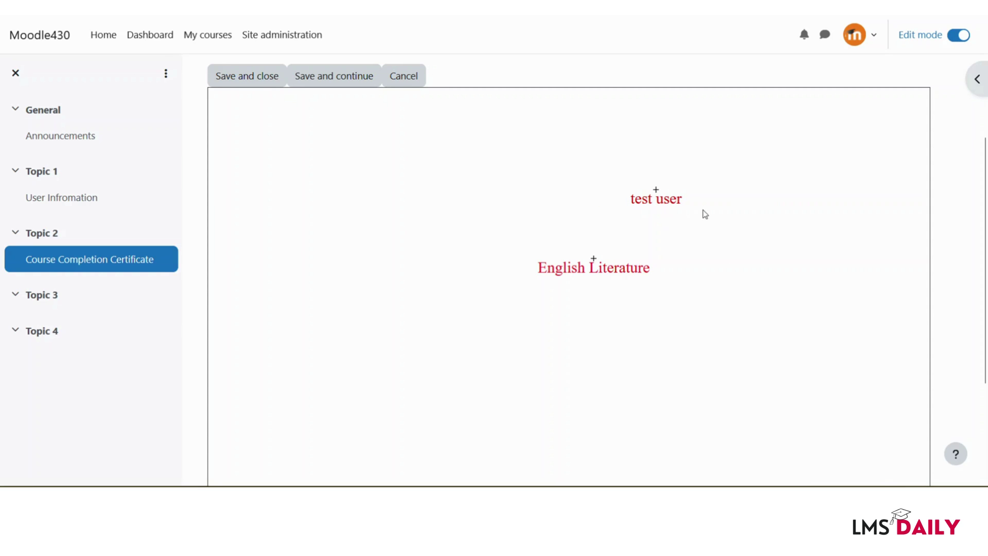
{"action": "left_click_drag", "start_coordinate": [600, 268], "coordinate": [498, 271]}
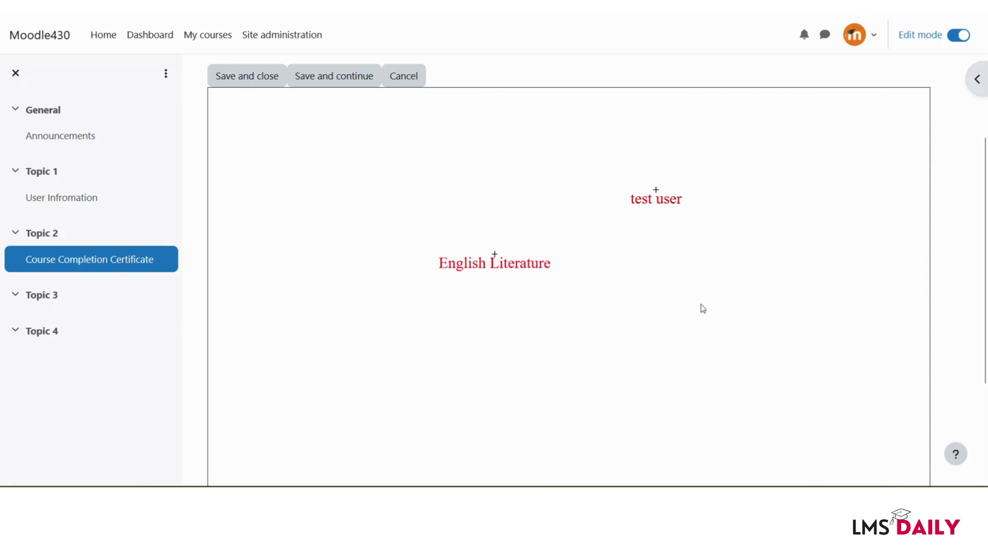
{"action": "scroll", "coordinate": [587, 289], "scroll_direction": "down", "scroll_amount": 3}
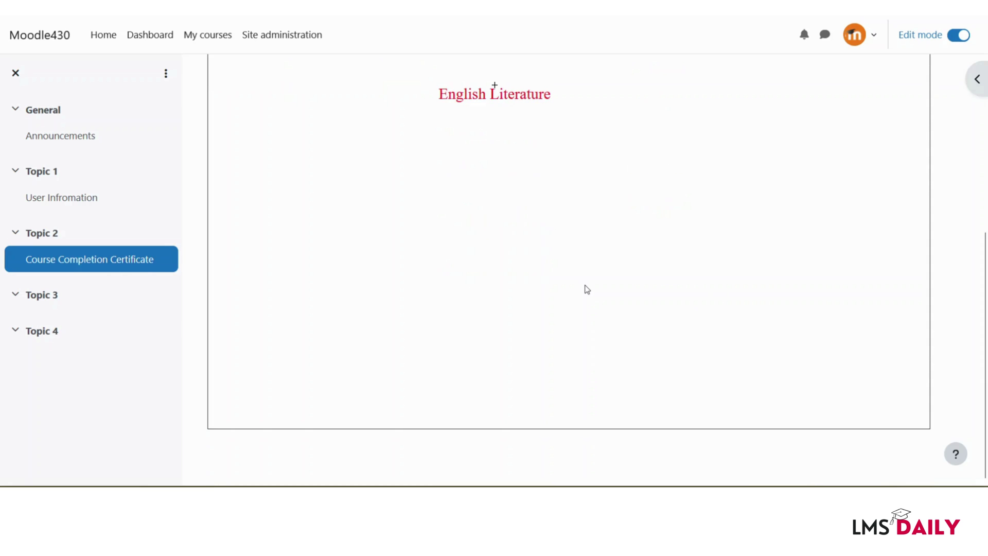
{"action": "scroll", "coordinate": [585, 286], "scroll_direction": "up", "scroll_amount": 4}
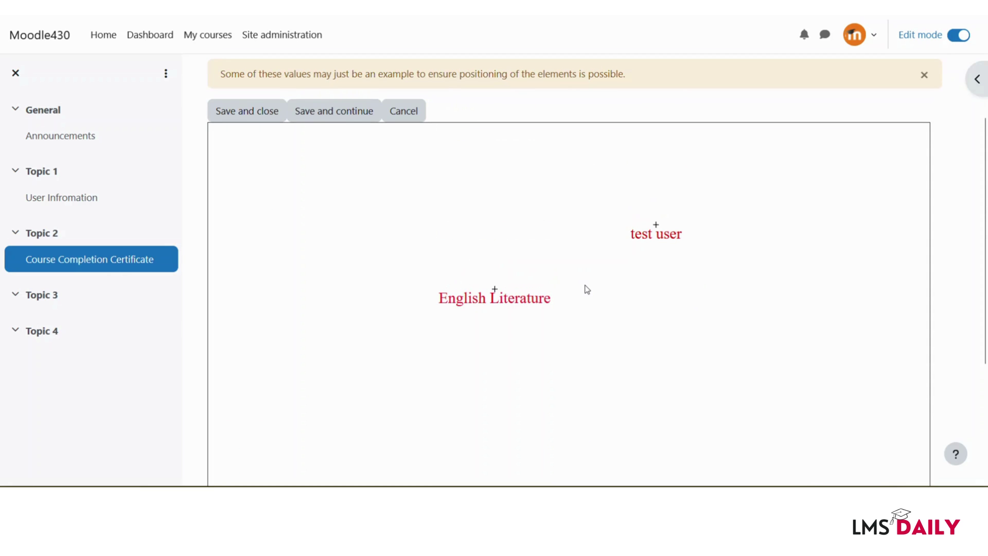
{"action": "left_click", "coordinate": [250, 117]}
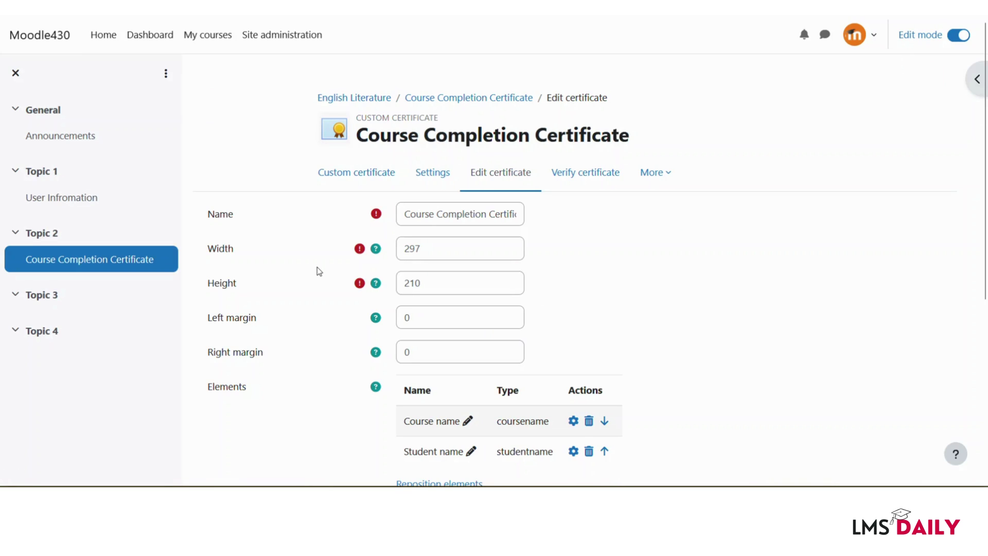
- Generate the Course Completion Certificate as a PDF and open the downloaded file to check its layout
{"action": "scroll", "coordinate": [317, 269], "scroll_direction": "down", "scroll_amount": 4}
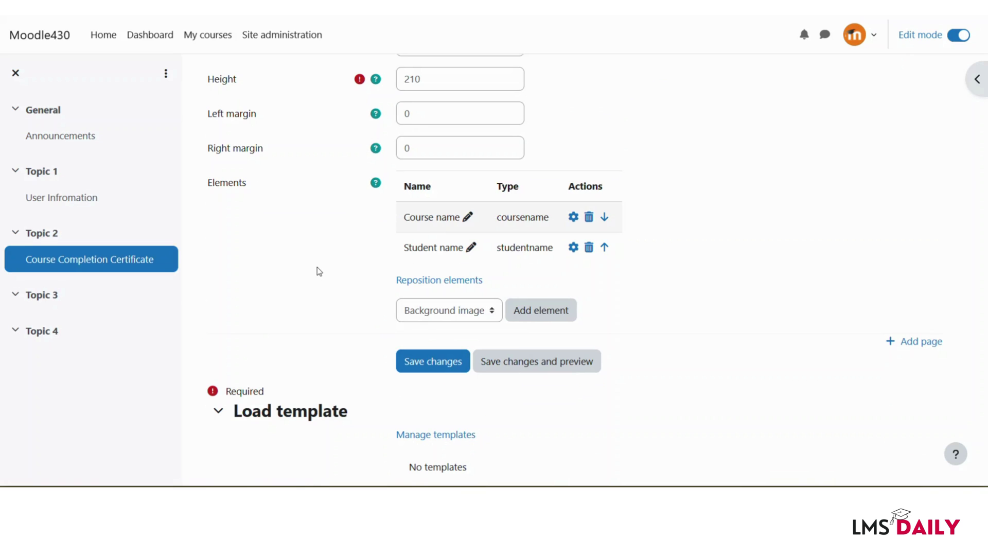
{"action": "scroll", "coordinate": [317, 271], "scroll_direction": "down", "scroll_amount": 2}
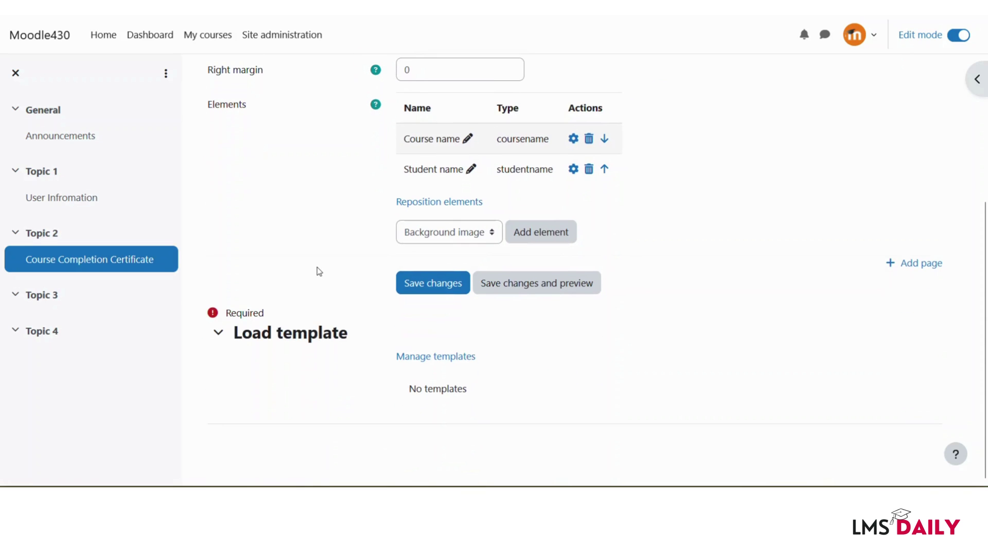
{"action": "scroll", "coordinate": [319, 271], "scroll_direction": "up", "scroll_amount": 5}
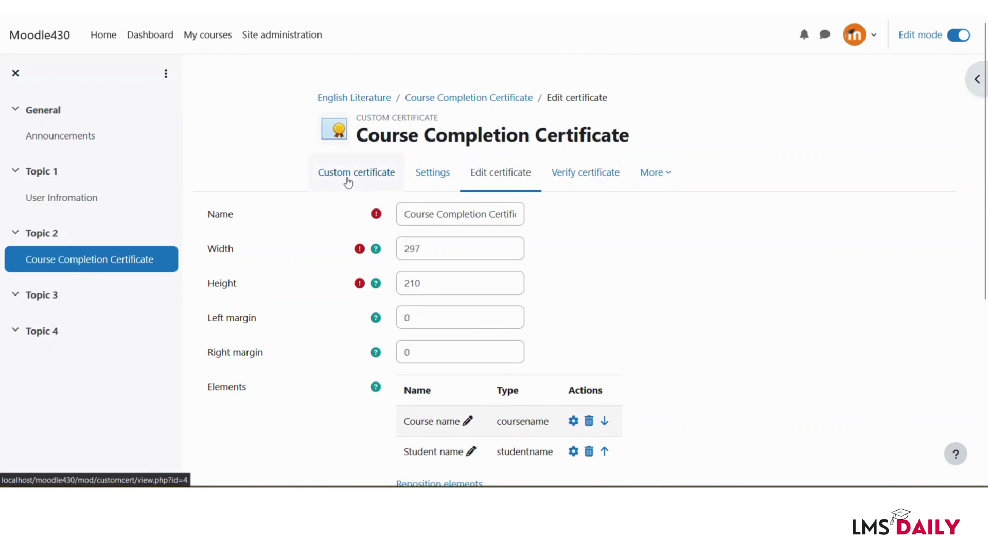
{"action": "left_click", "coordinate": [348, 178]}
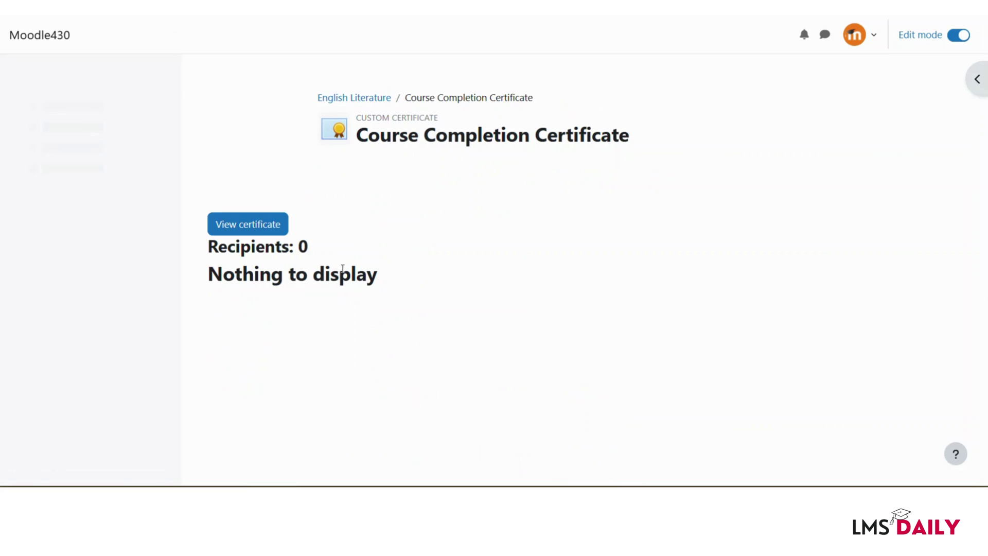
{"action": "left_click", "coordinate": [239, 228]}
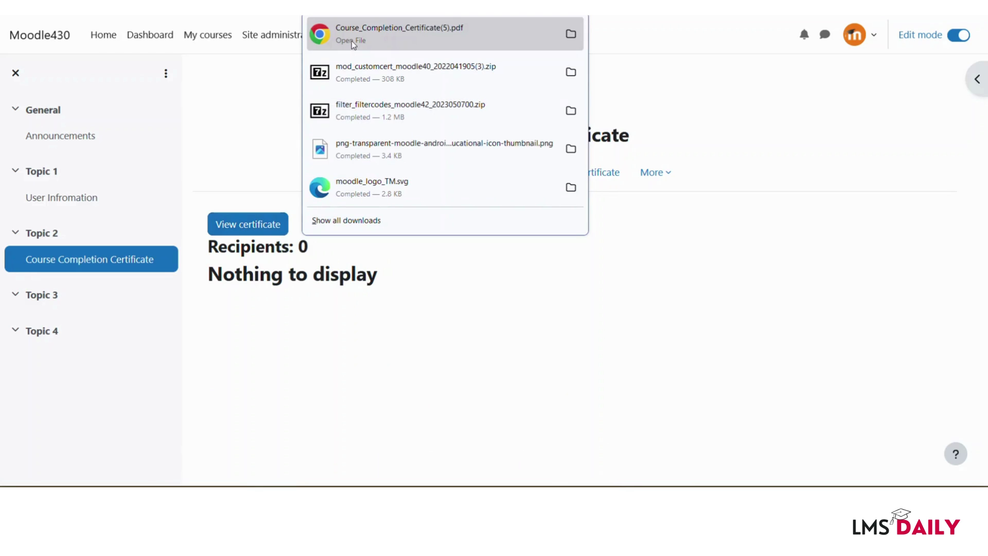
{"action": "left_click", "coordinate": [351, 41]}
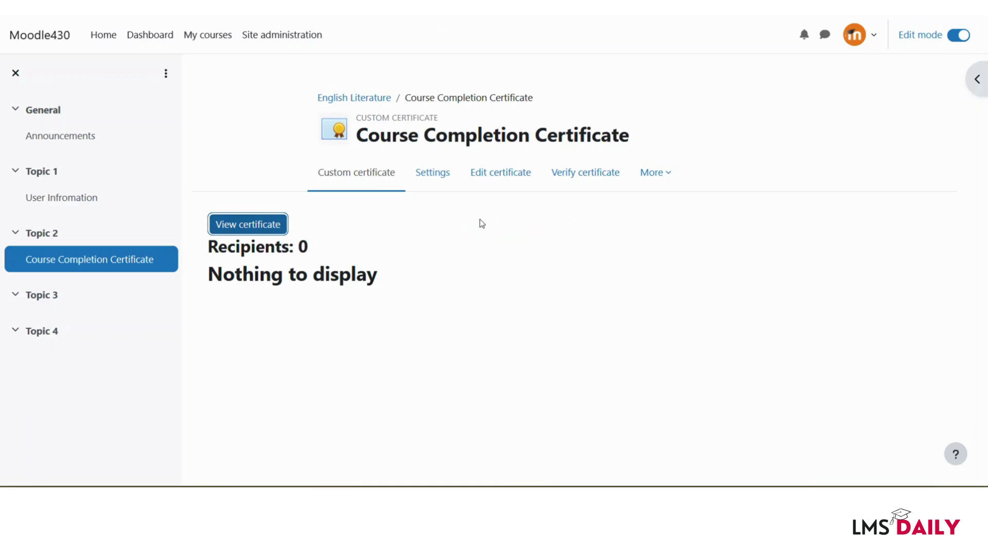
- Review the Course Completion Certificate's editing form and open its template management page in a new browser tab to examine template creation
{"action": "left_click", "coordinate": [496, 178]}
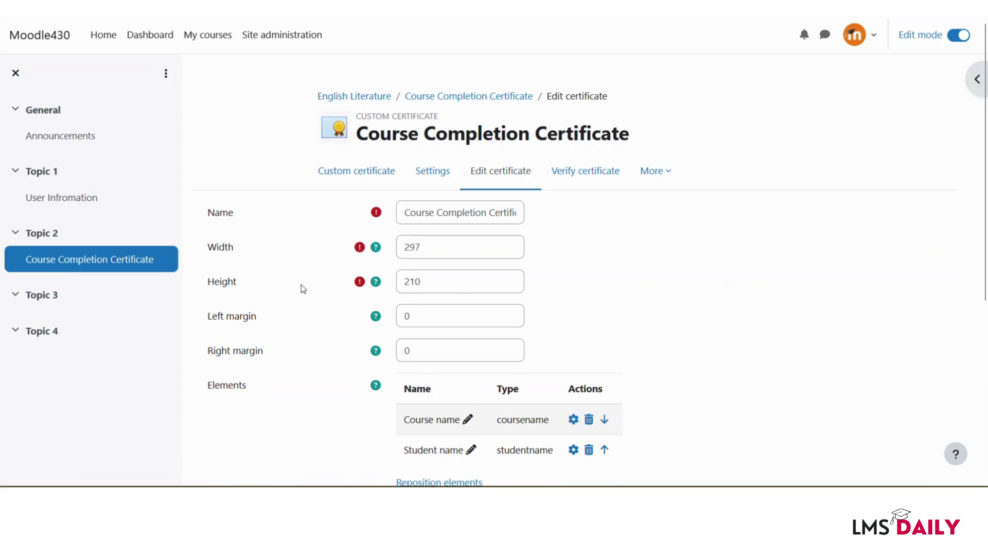
{"action": "scroll", "coordinate": [304, 285], "scroll_direction": "down", "scroll_amount": 4}
{"action": "scroll", "coordinate": [304, 285], "scroll_direction": "up", "scroll_amount": 4}
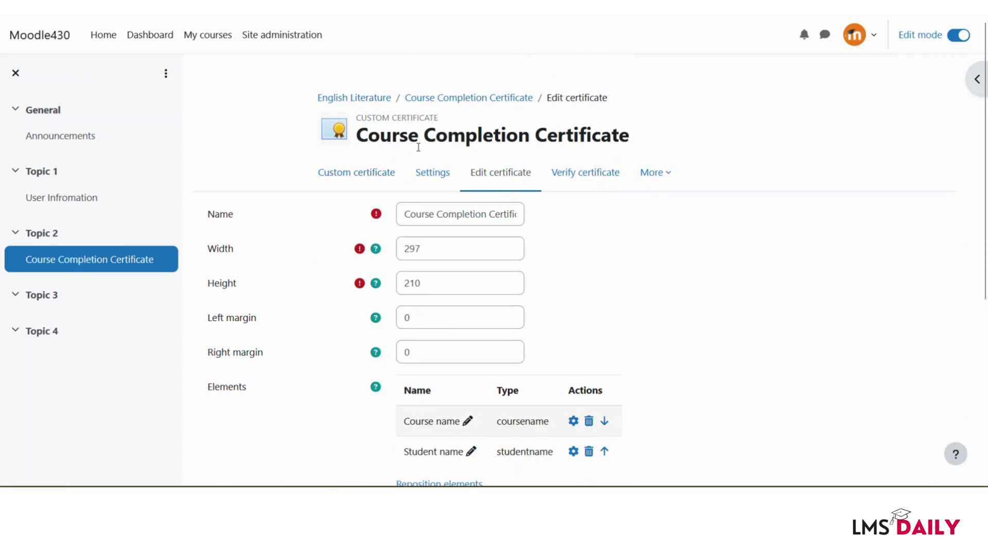
{"action": "scroll", "coordinate": [434, 304], "scroll_direction": "down", "scroll_amount": 5}
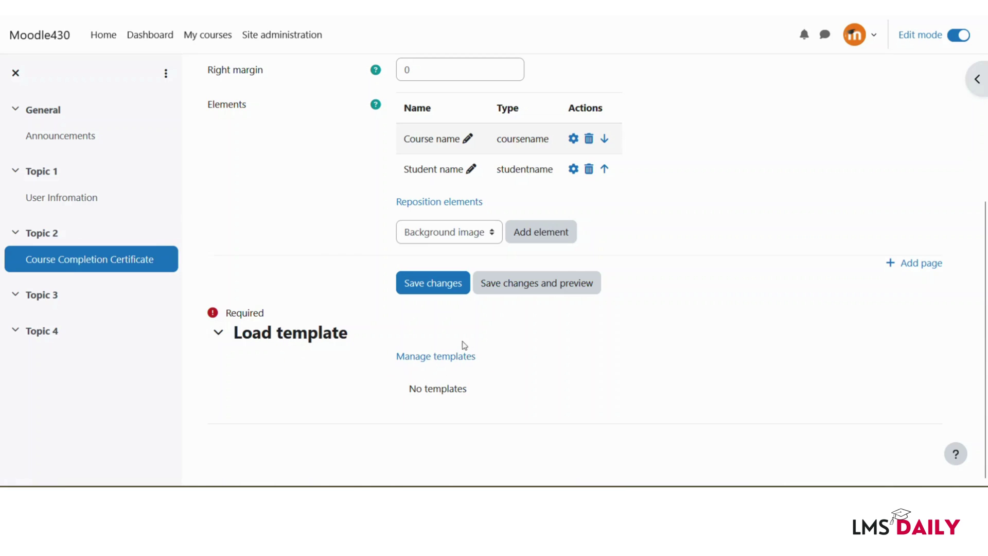
{"action": "right_click", "coordinate": [410, 362]}
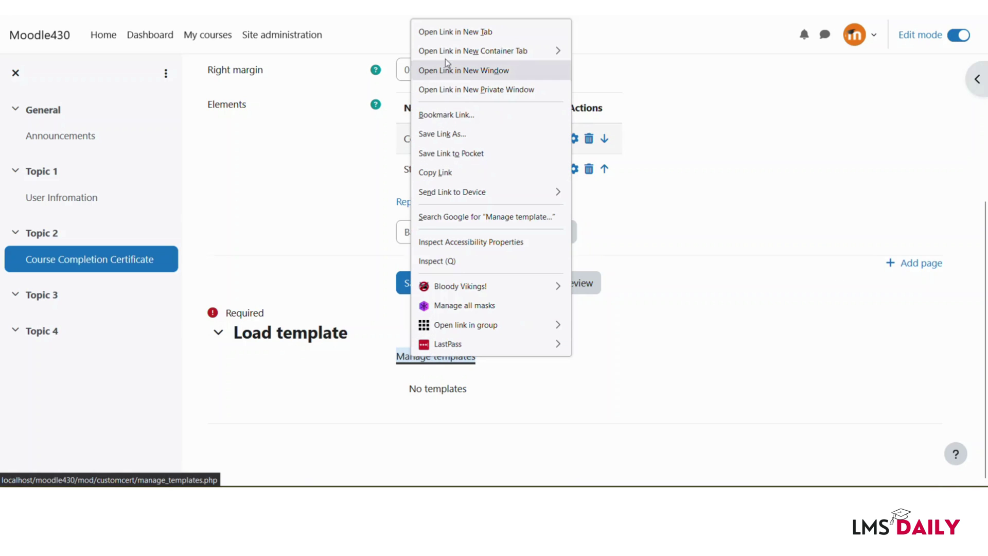
{"action": "left_click", "coordinate": [433, 32]}
{"action": "key", "text": "ctrl+Tab"}
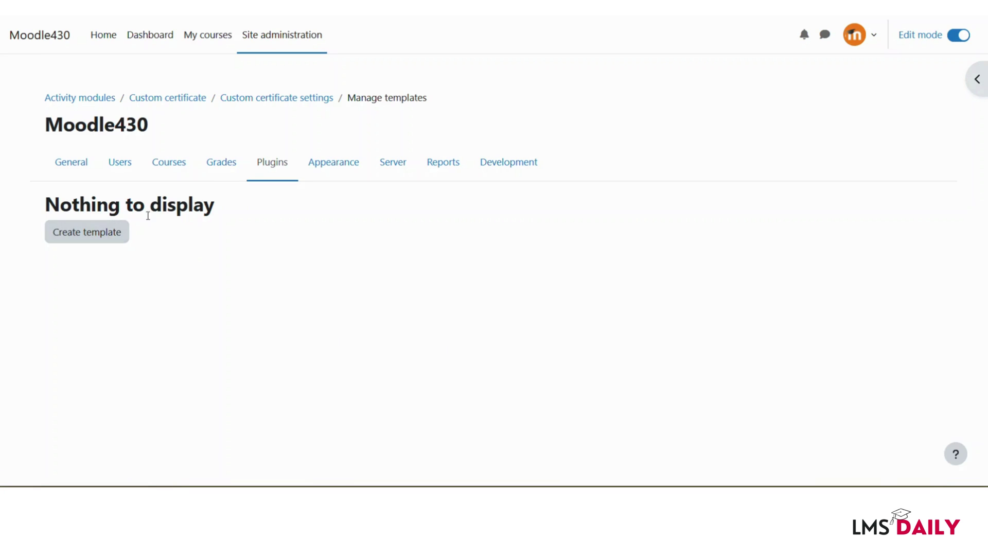
{"action": "left_click", "coordinate": [50, 240]}
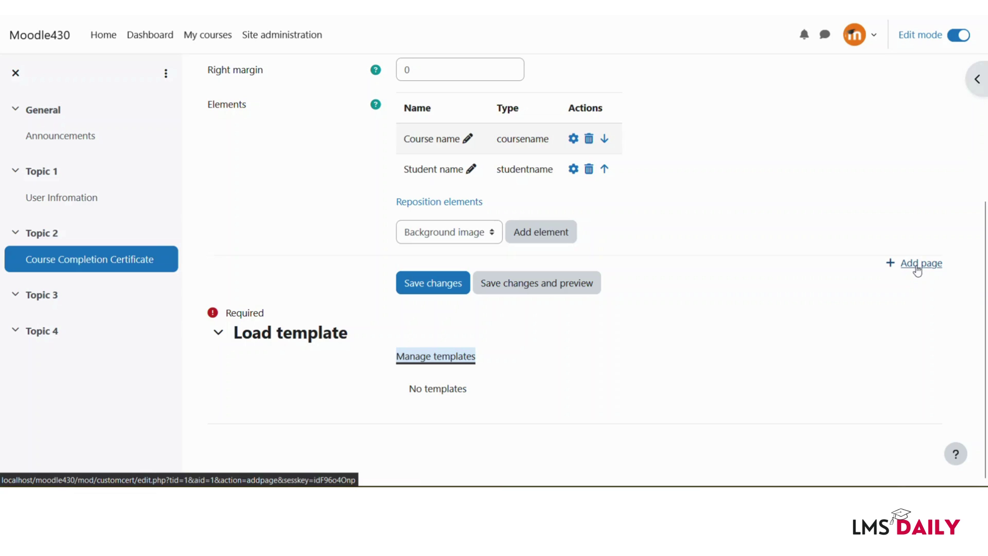
- Examine the element types that can be added to the certificate, leaving Background image selected
{"action": "left_click", "coordinate": [464, 235]}
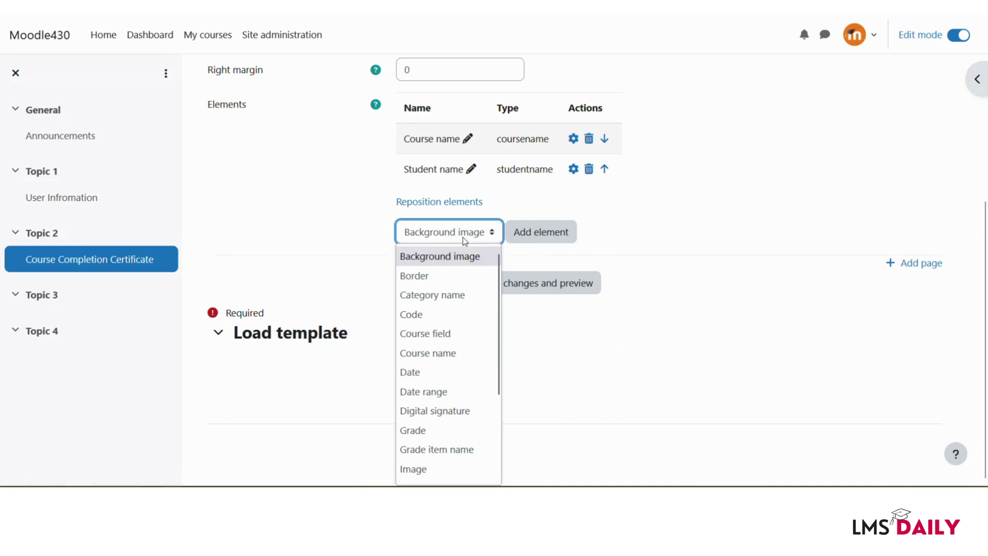
{"action": "scroll", "coordinate": [466, 352], "scroll_direction": "down", "scroll_amount": 3}
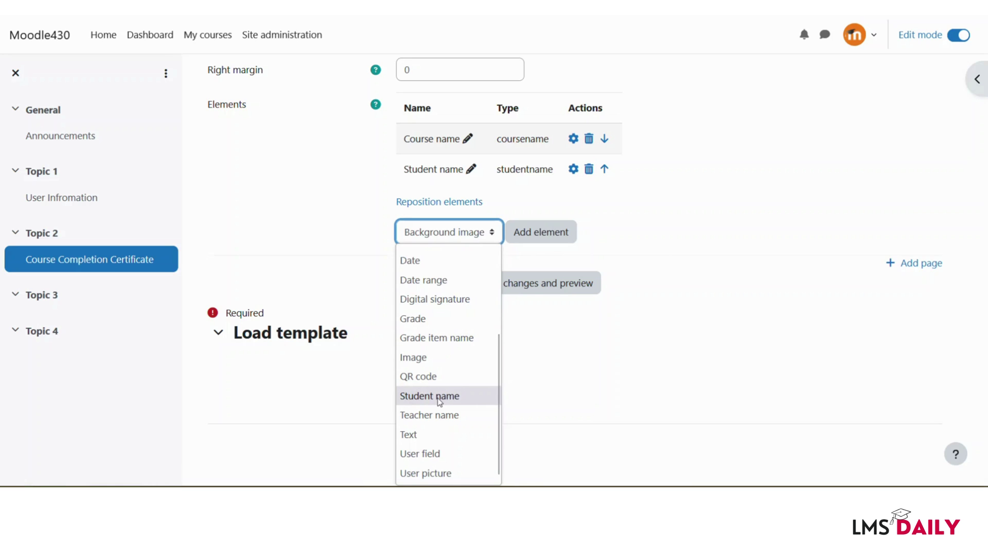
{"action": "left_click", "coordinate": [547, 348]}
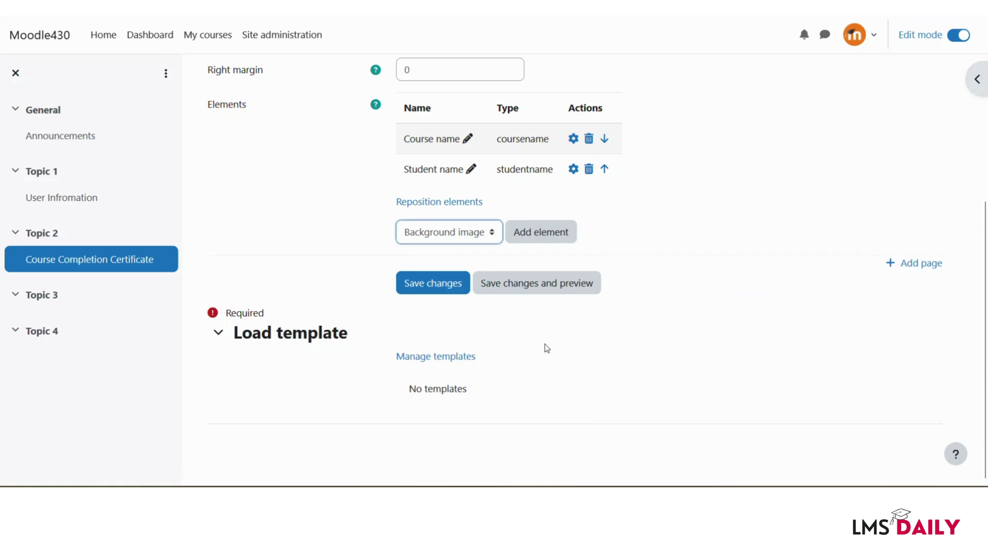
{"action": "scroll", "coordinate": [546, 349], "scroll_direction": "up", "scroll_amount": 5}
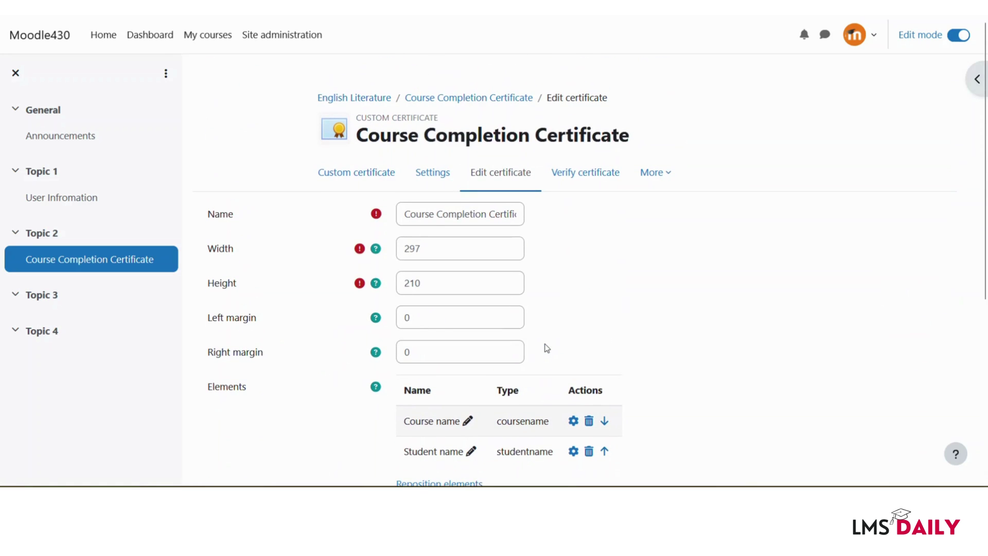
- Open the Course Completion Certificate's verification page and make the Code field ready for entry
{"action": "left_click", "coordinate": [585, 179]}
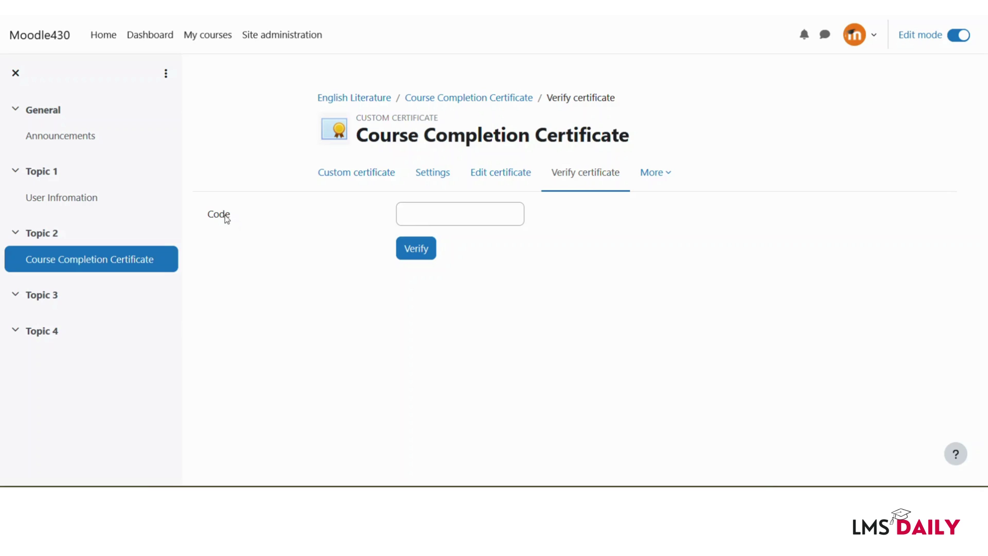
{"action": "left_click", "coordinate": [445, 217]}
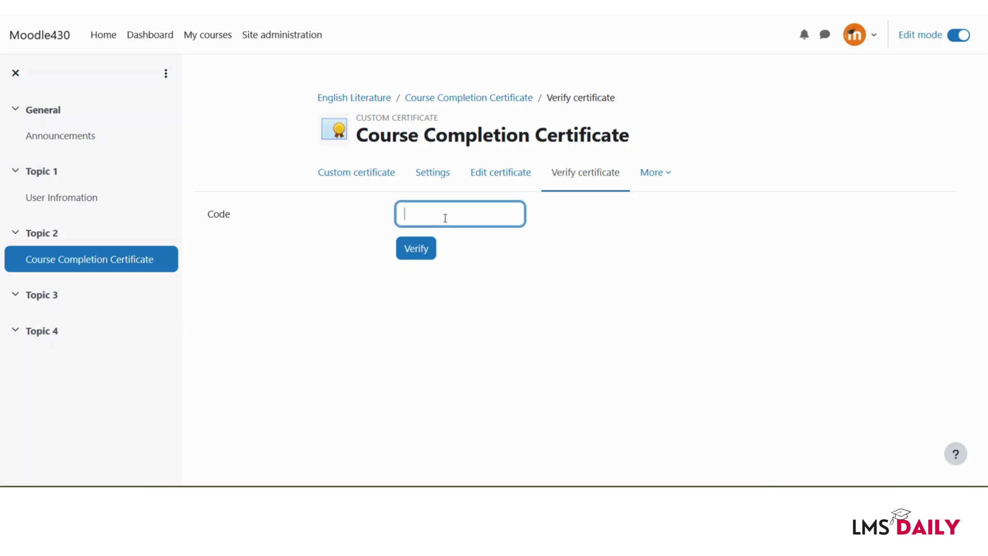